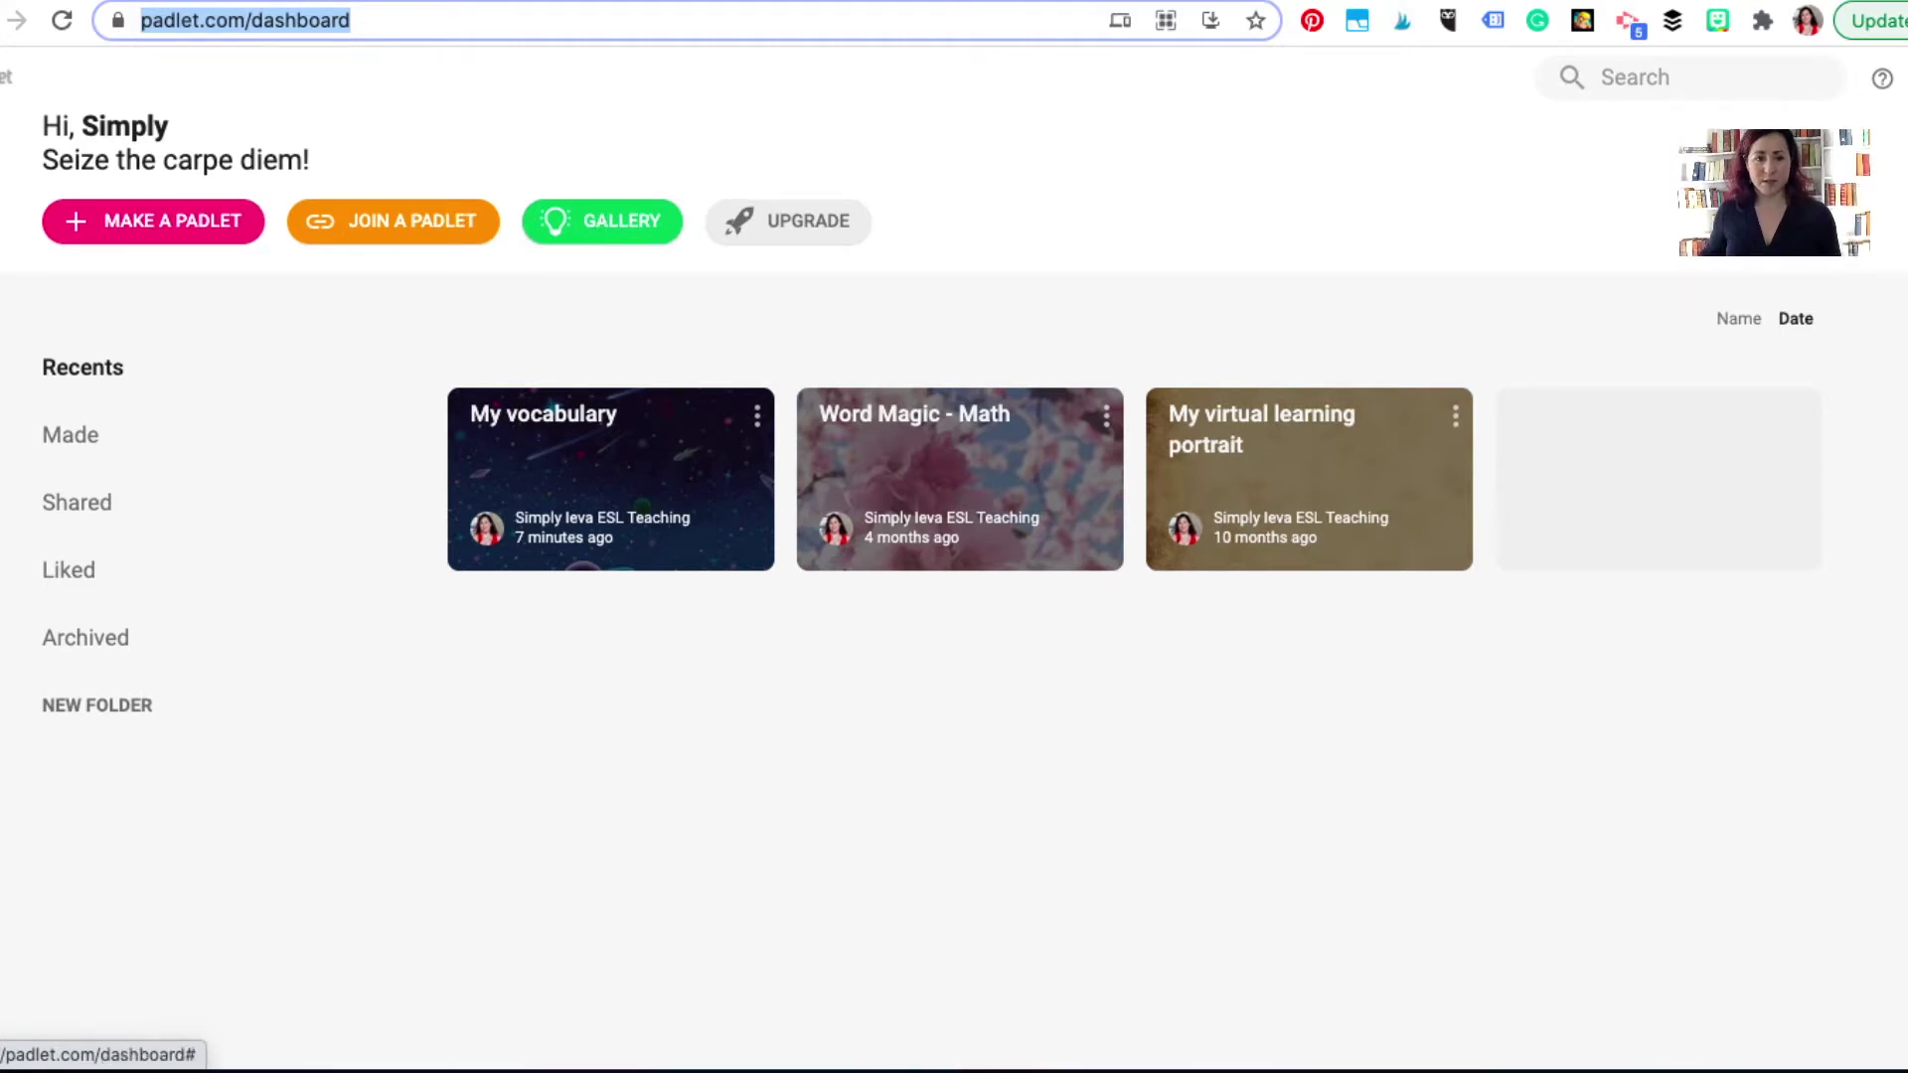
Step: Create a new padlet with the Shelf layout and title it "My vocabulary"
left_click(114, 233)
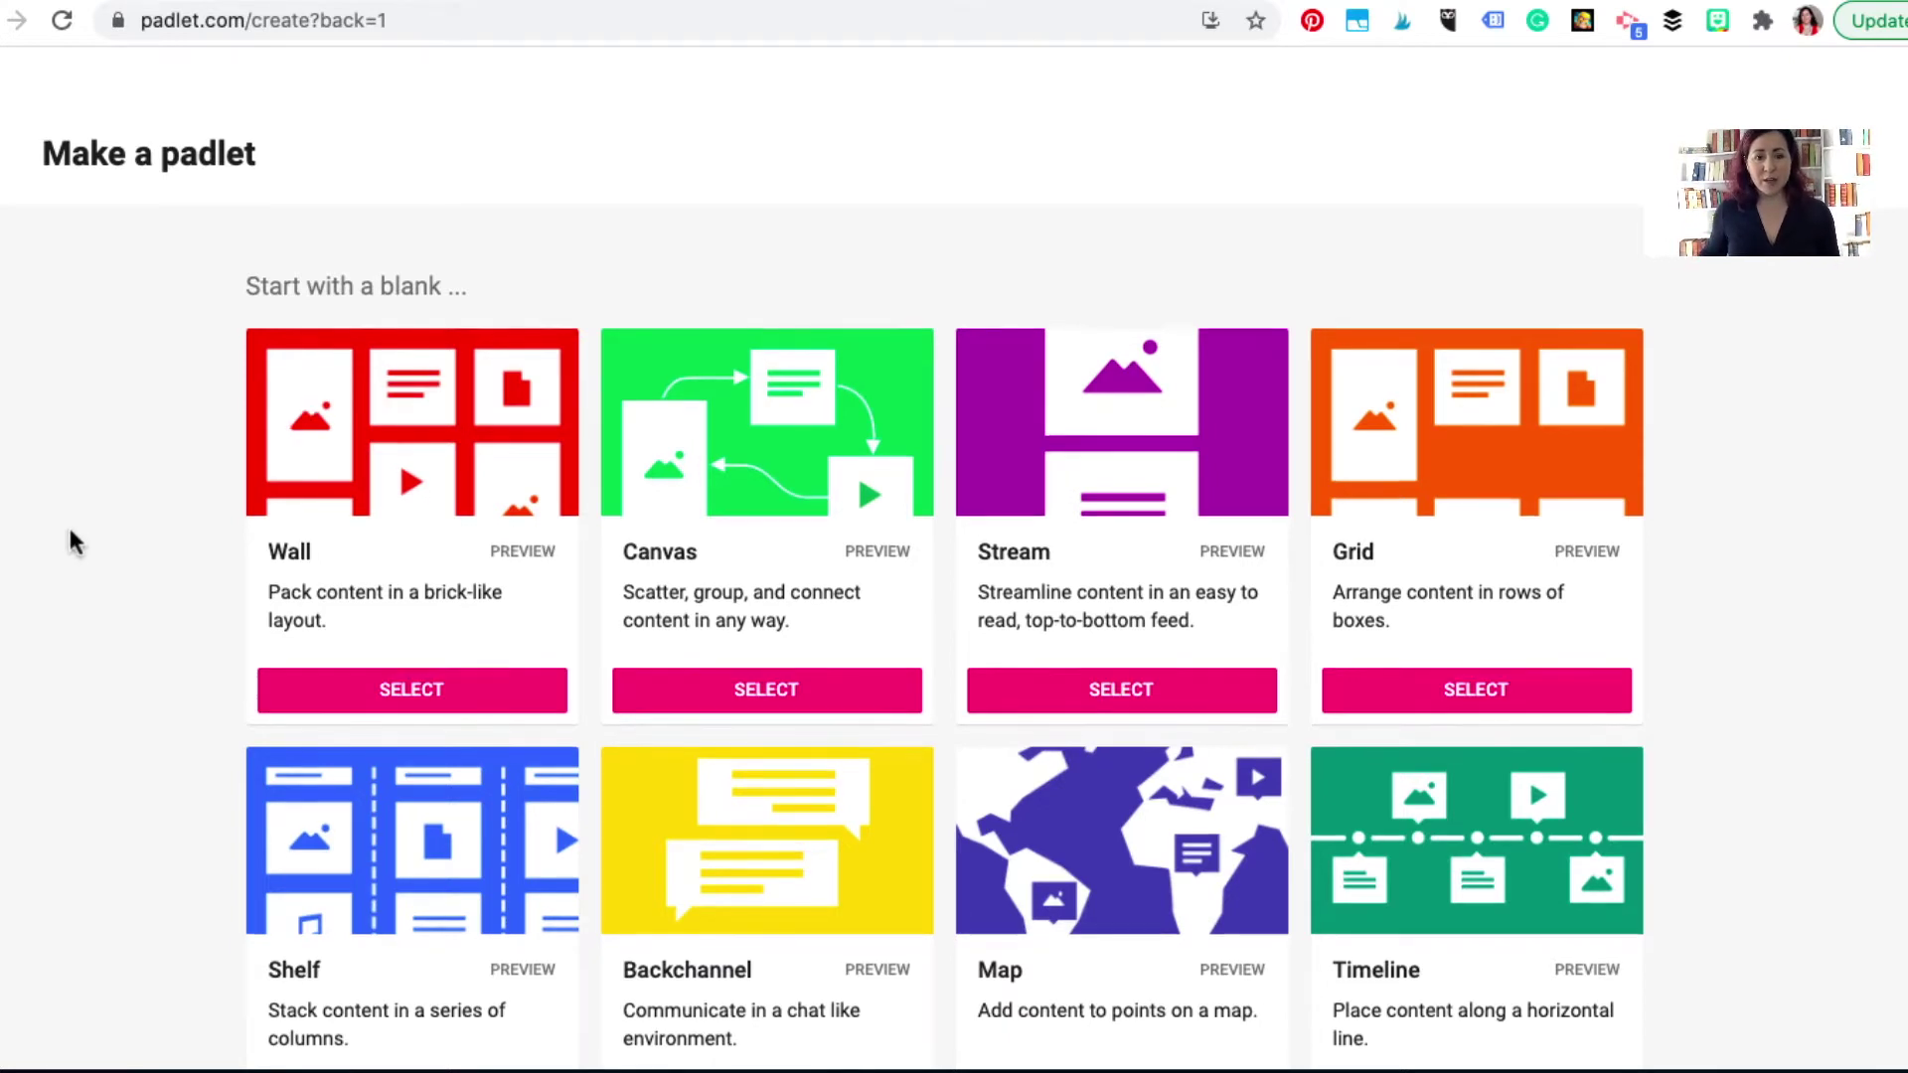
scroll(74, 547, "down", 1)
scroll(74, 548, "down", 2)
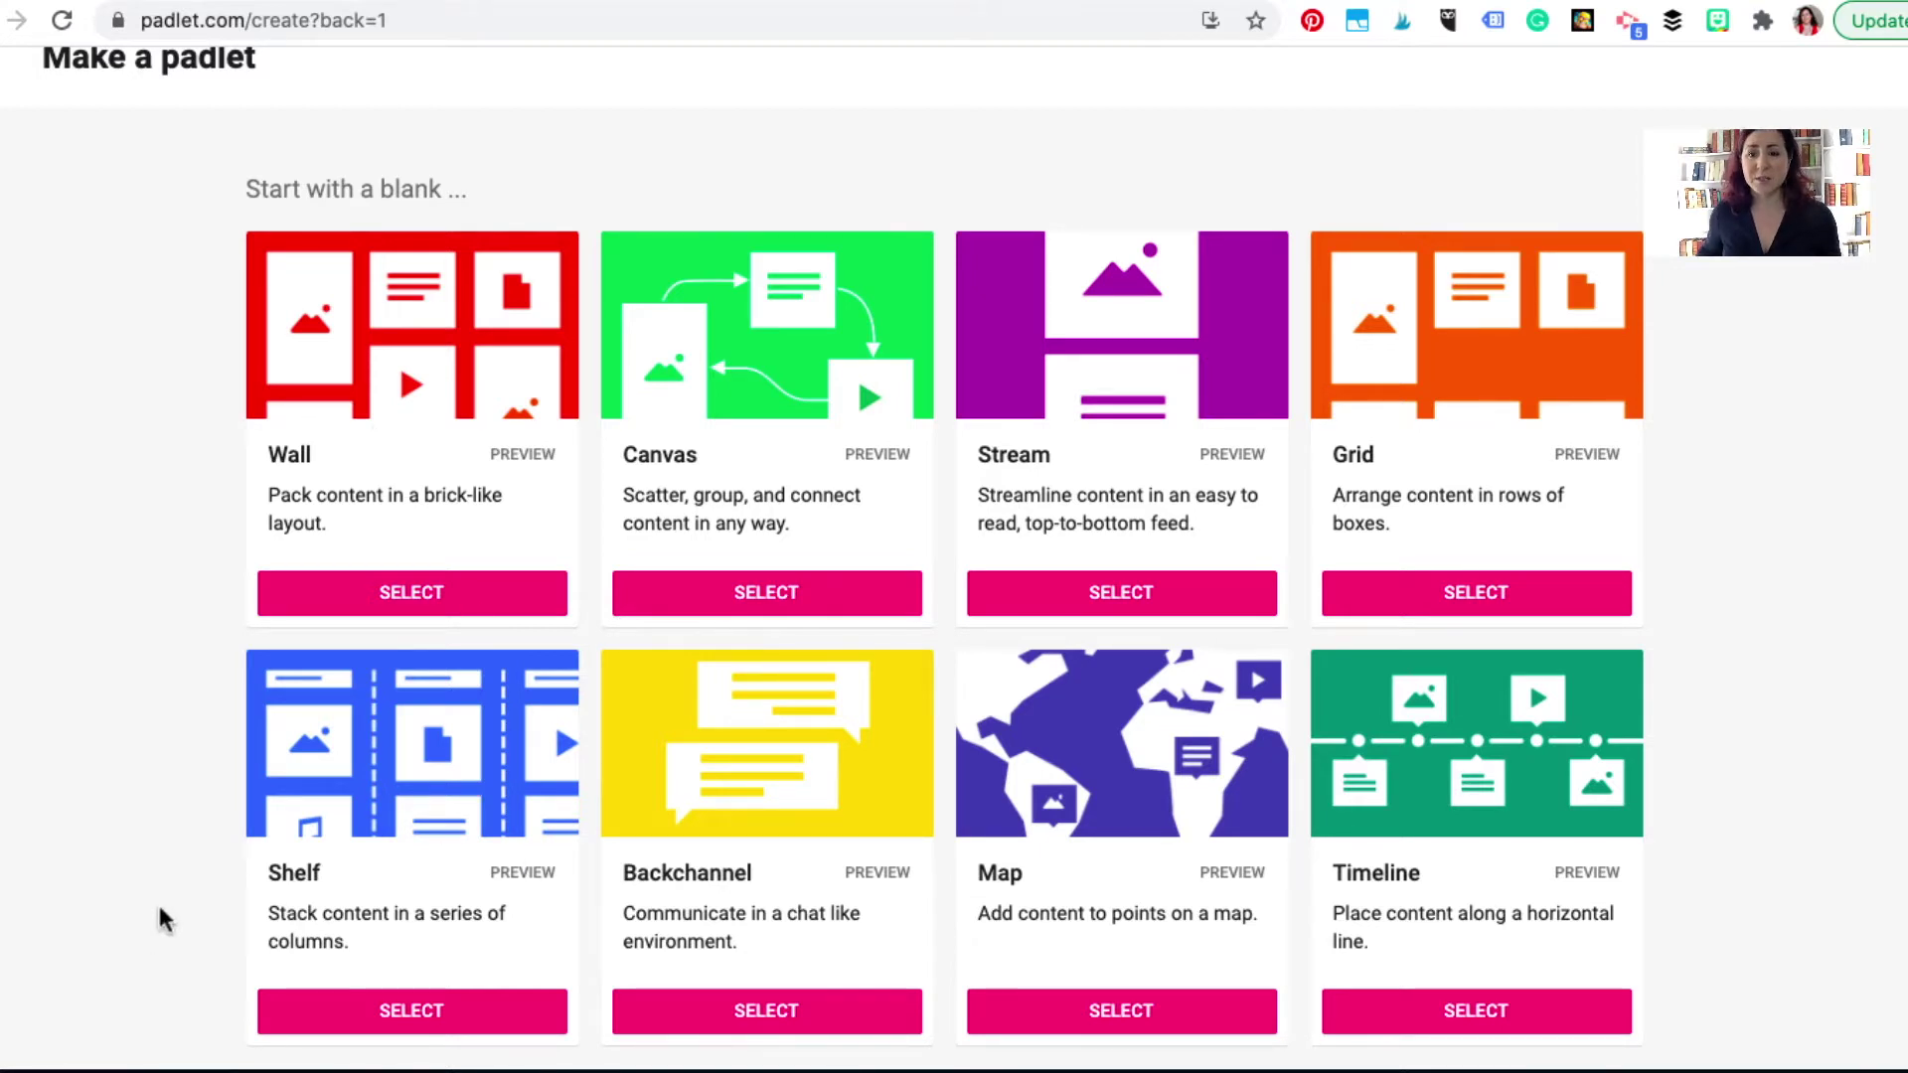
scroll(130, 904, "down", 1)
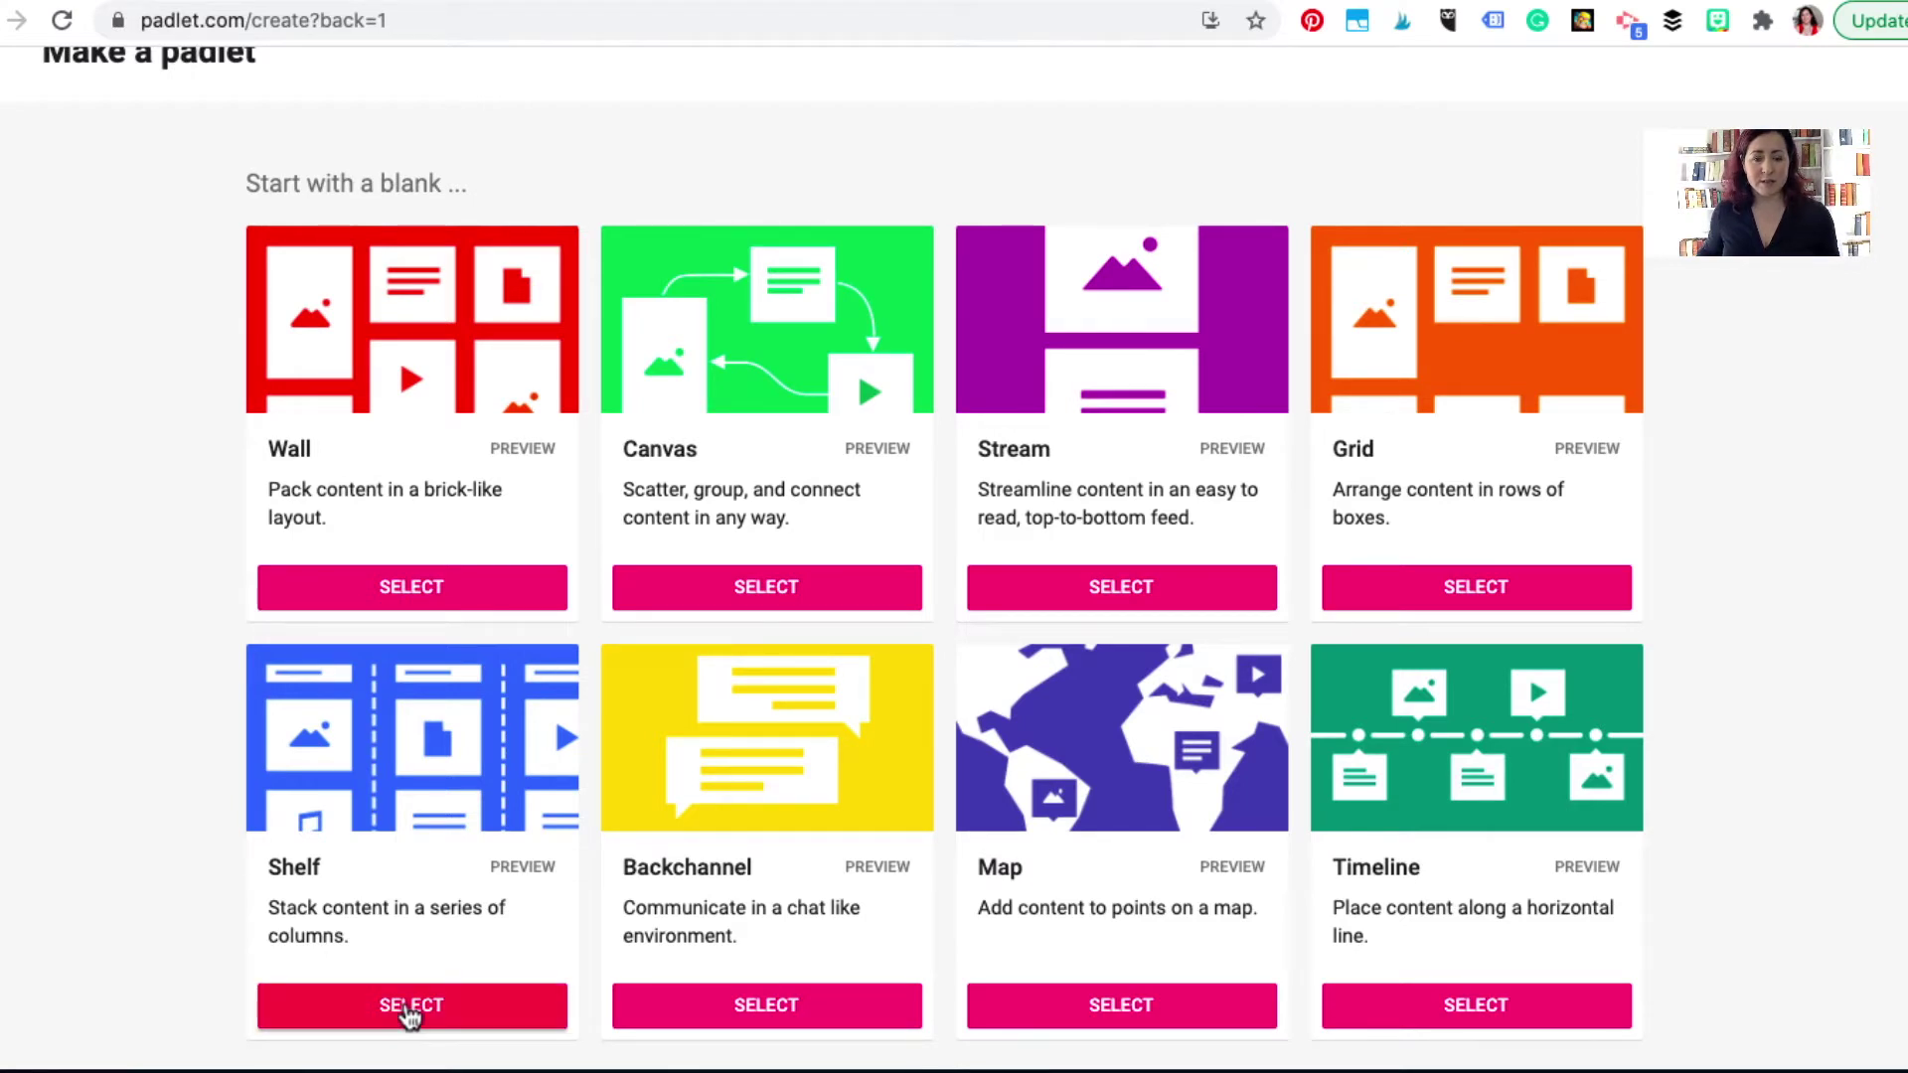
left_click(409, 1013)
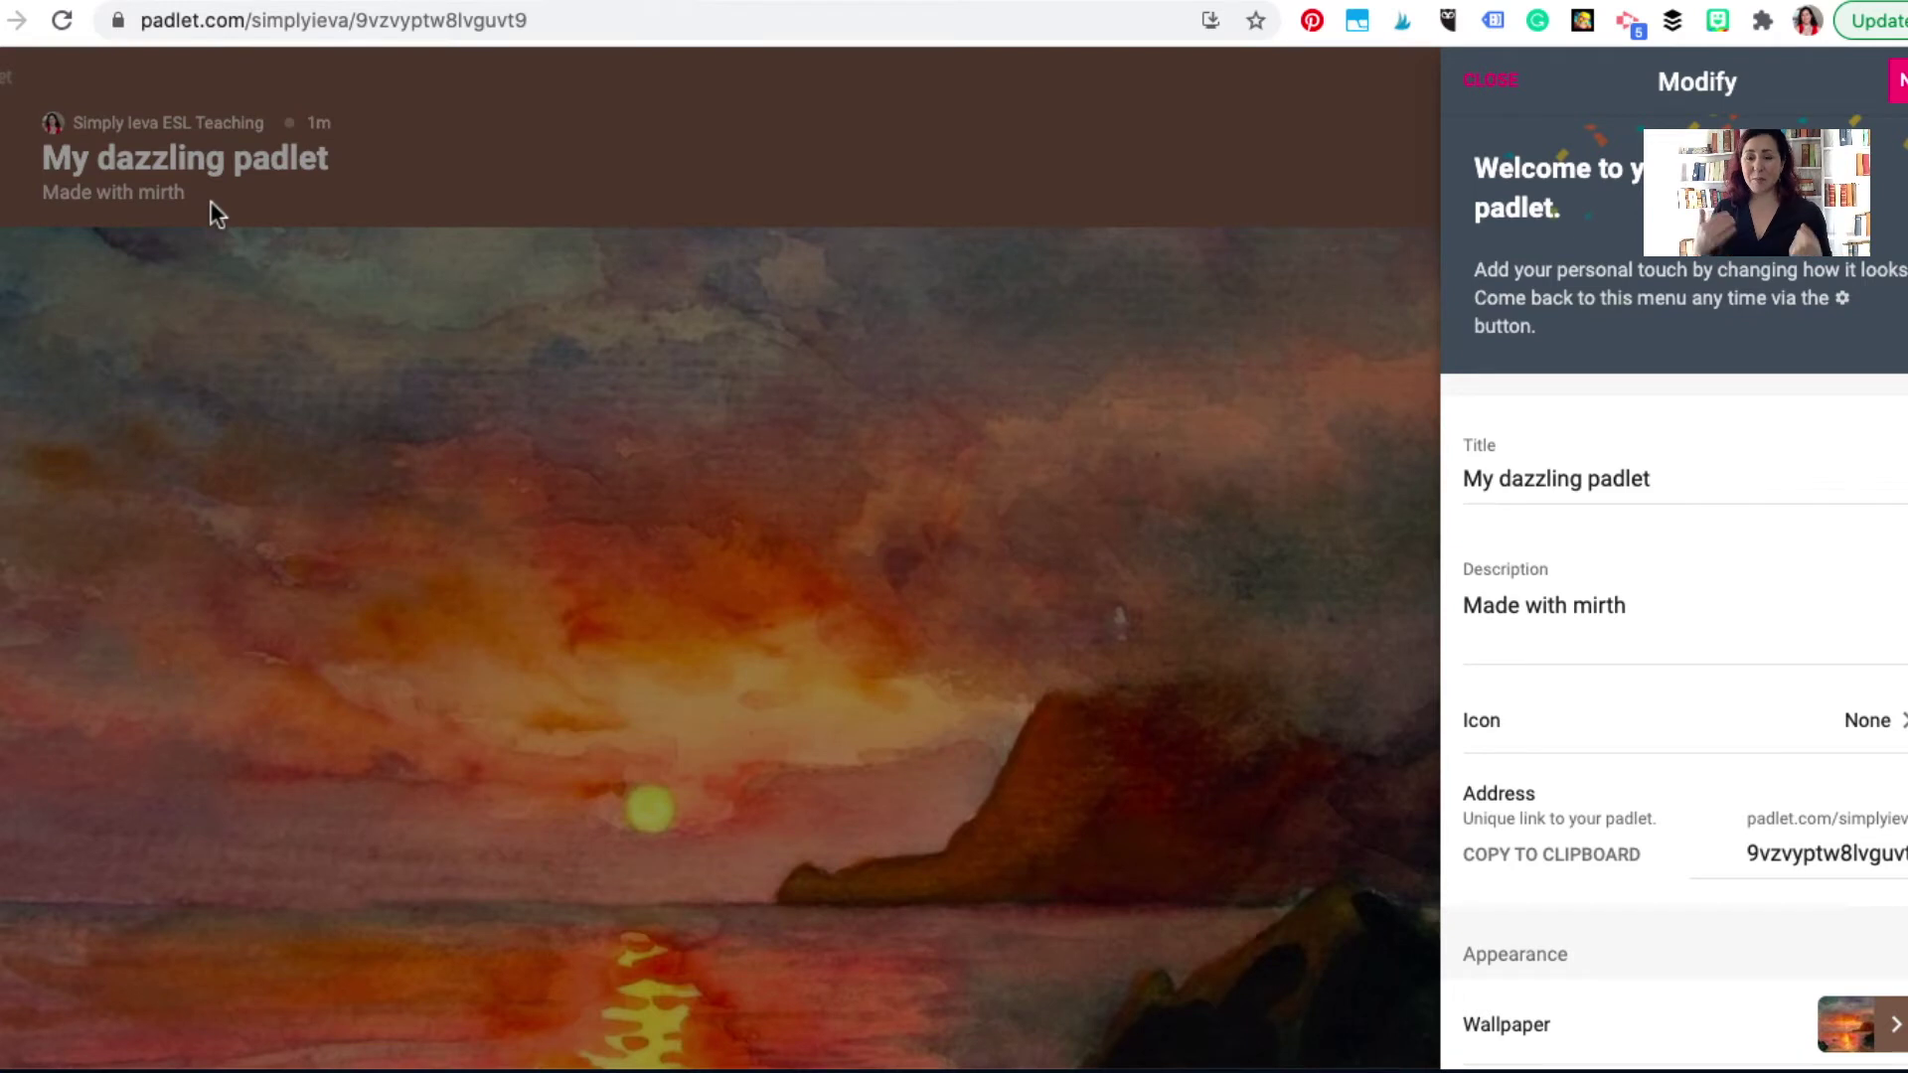
triple_click(1596, 478)
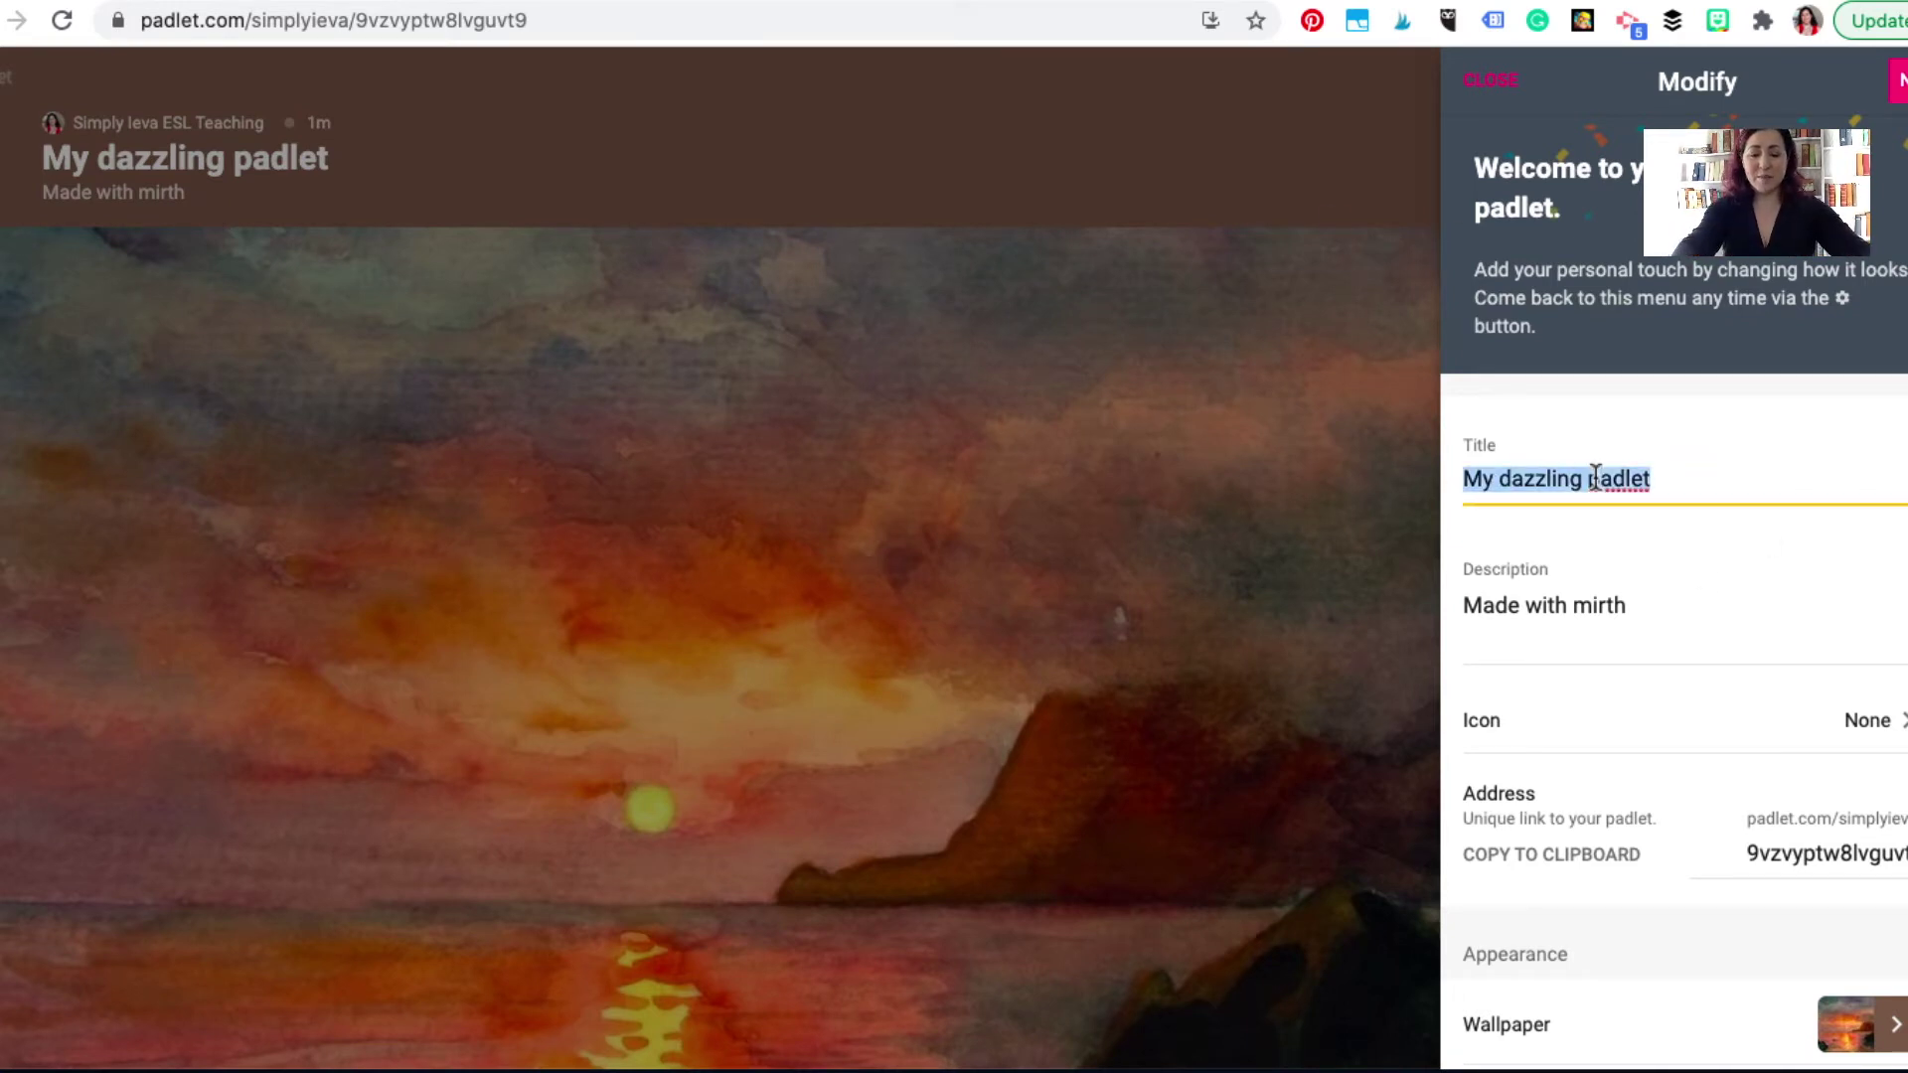
type("My vocabulary")
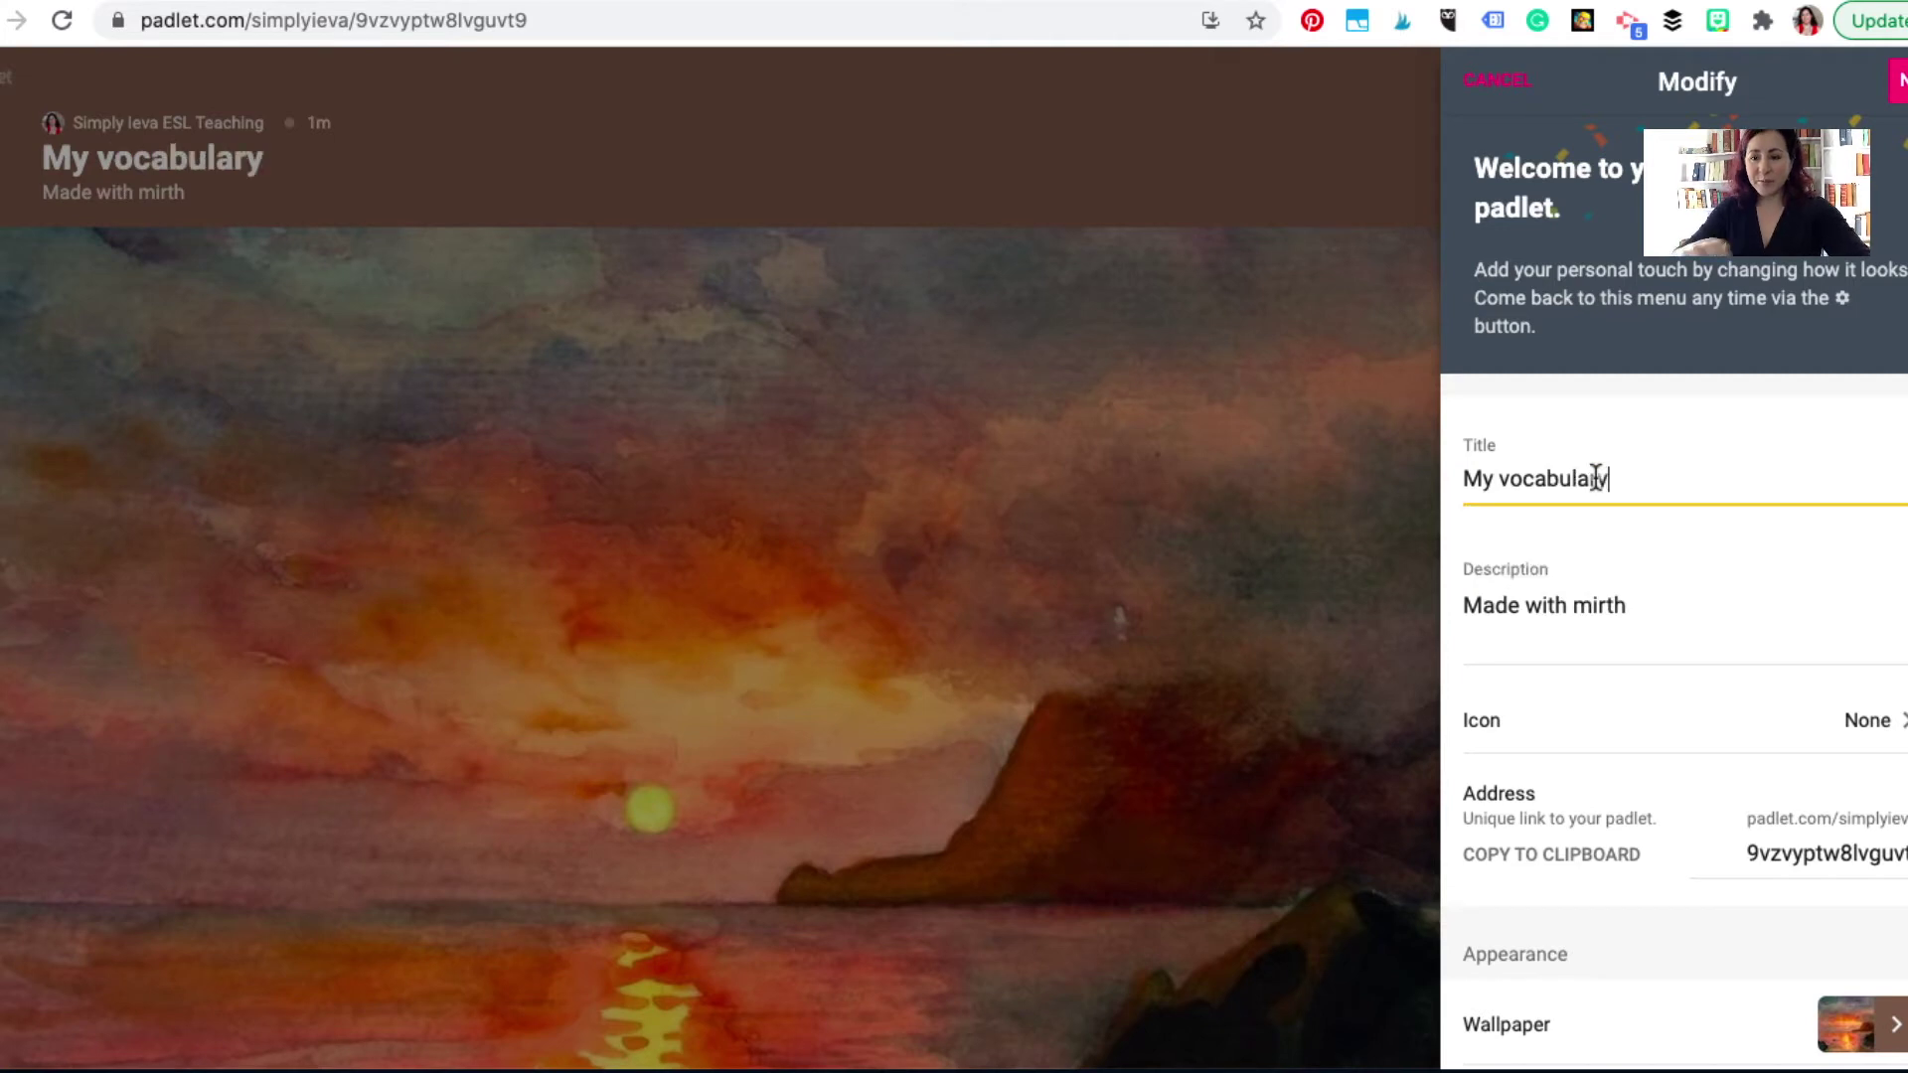
Step: Set the description to "Find definitions for your new vocabulary words. Then write your own sentences using those words, and record them with the voice feature."
triple_click(1586, 607)
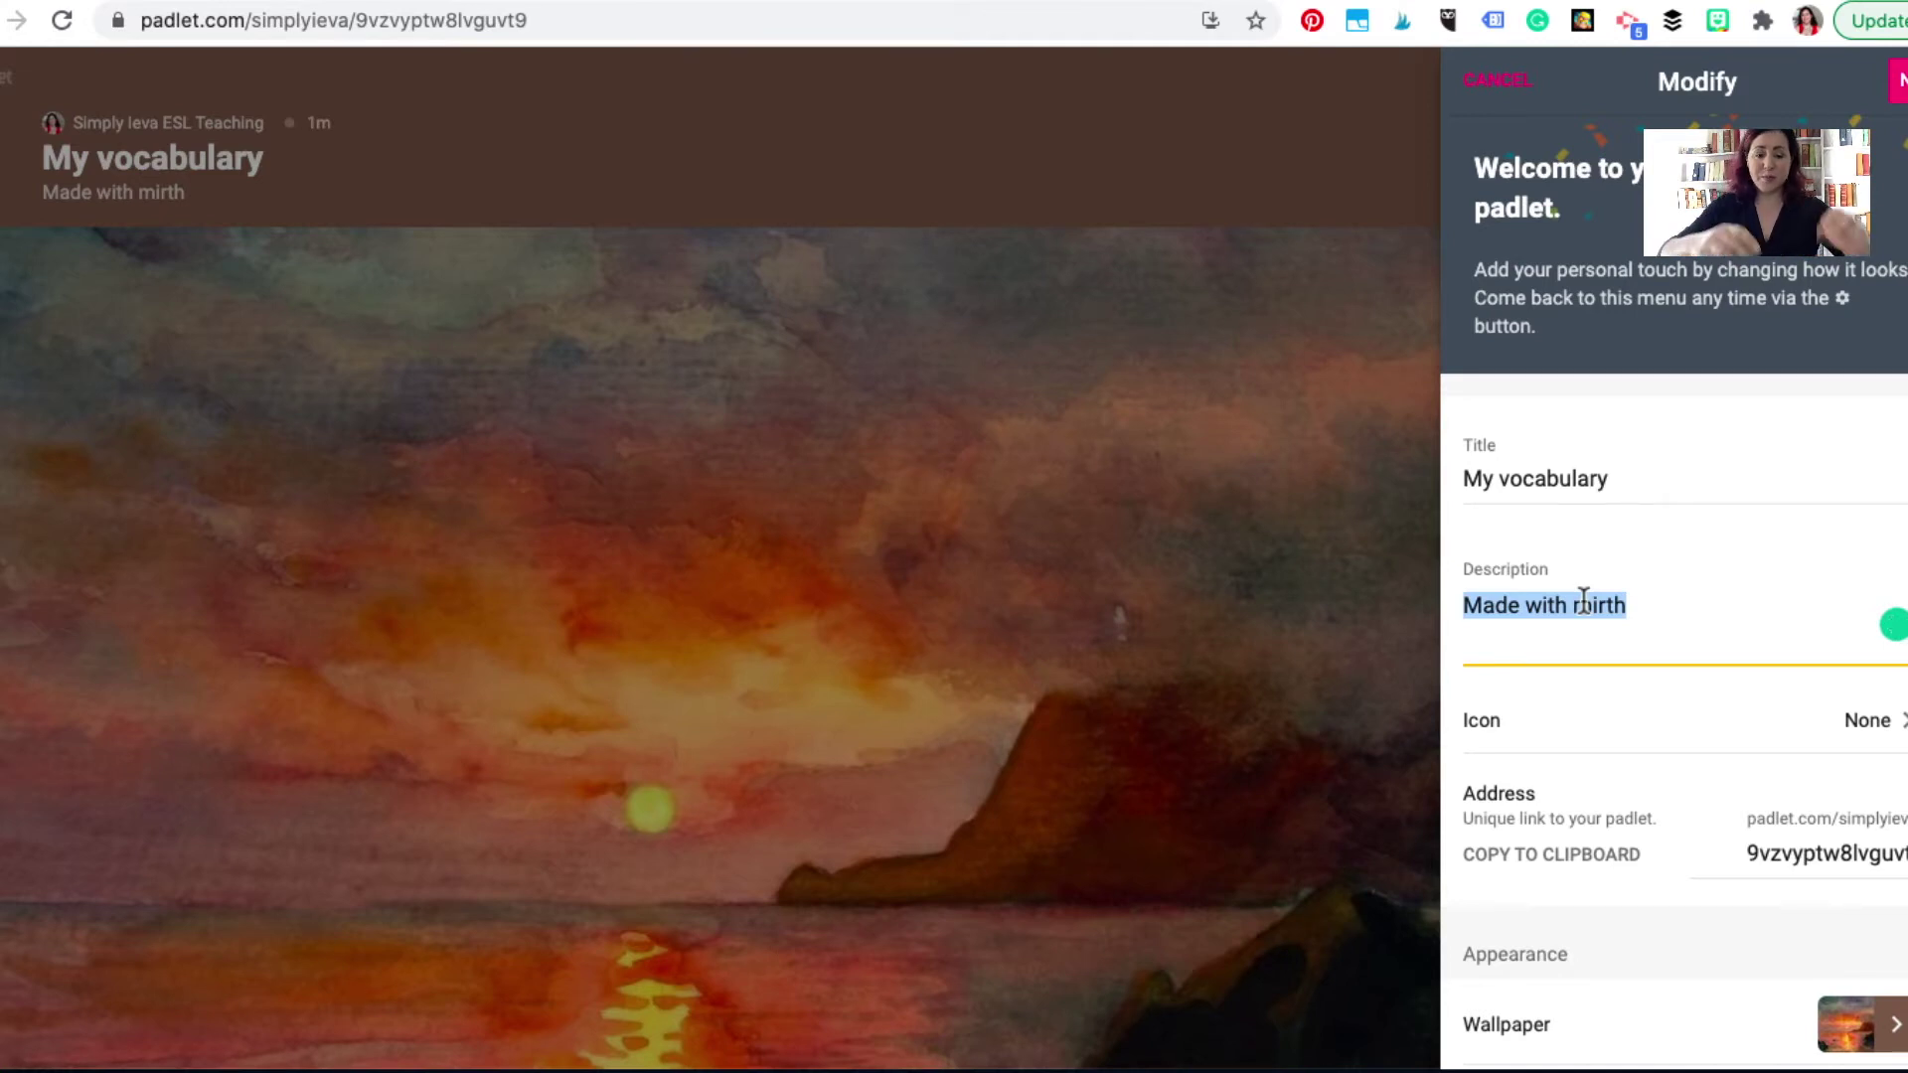
type("Find ")
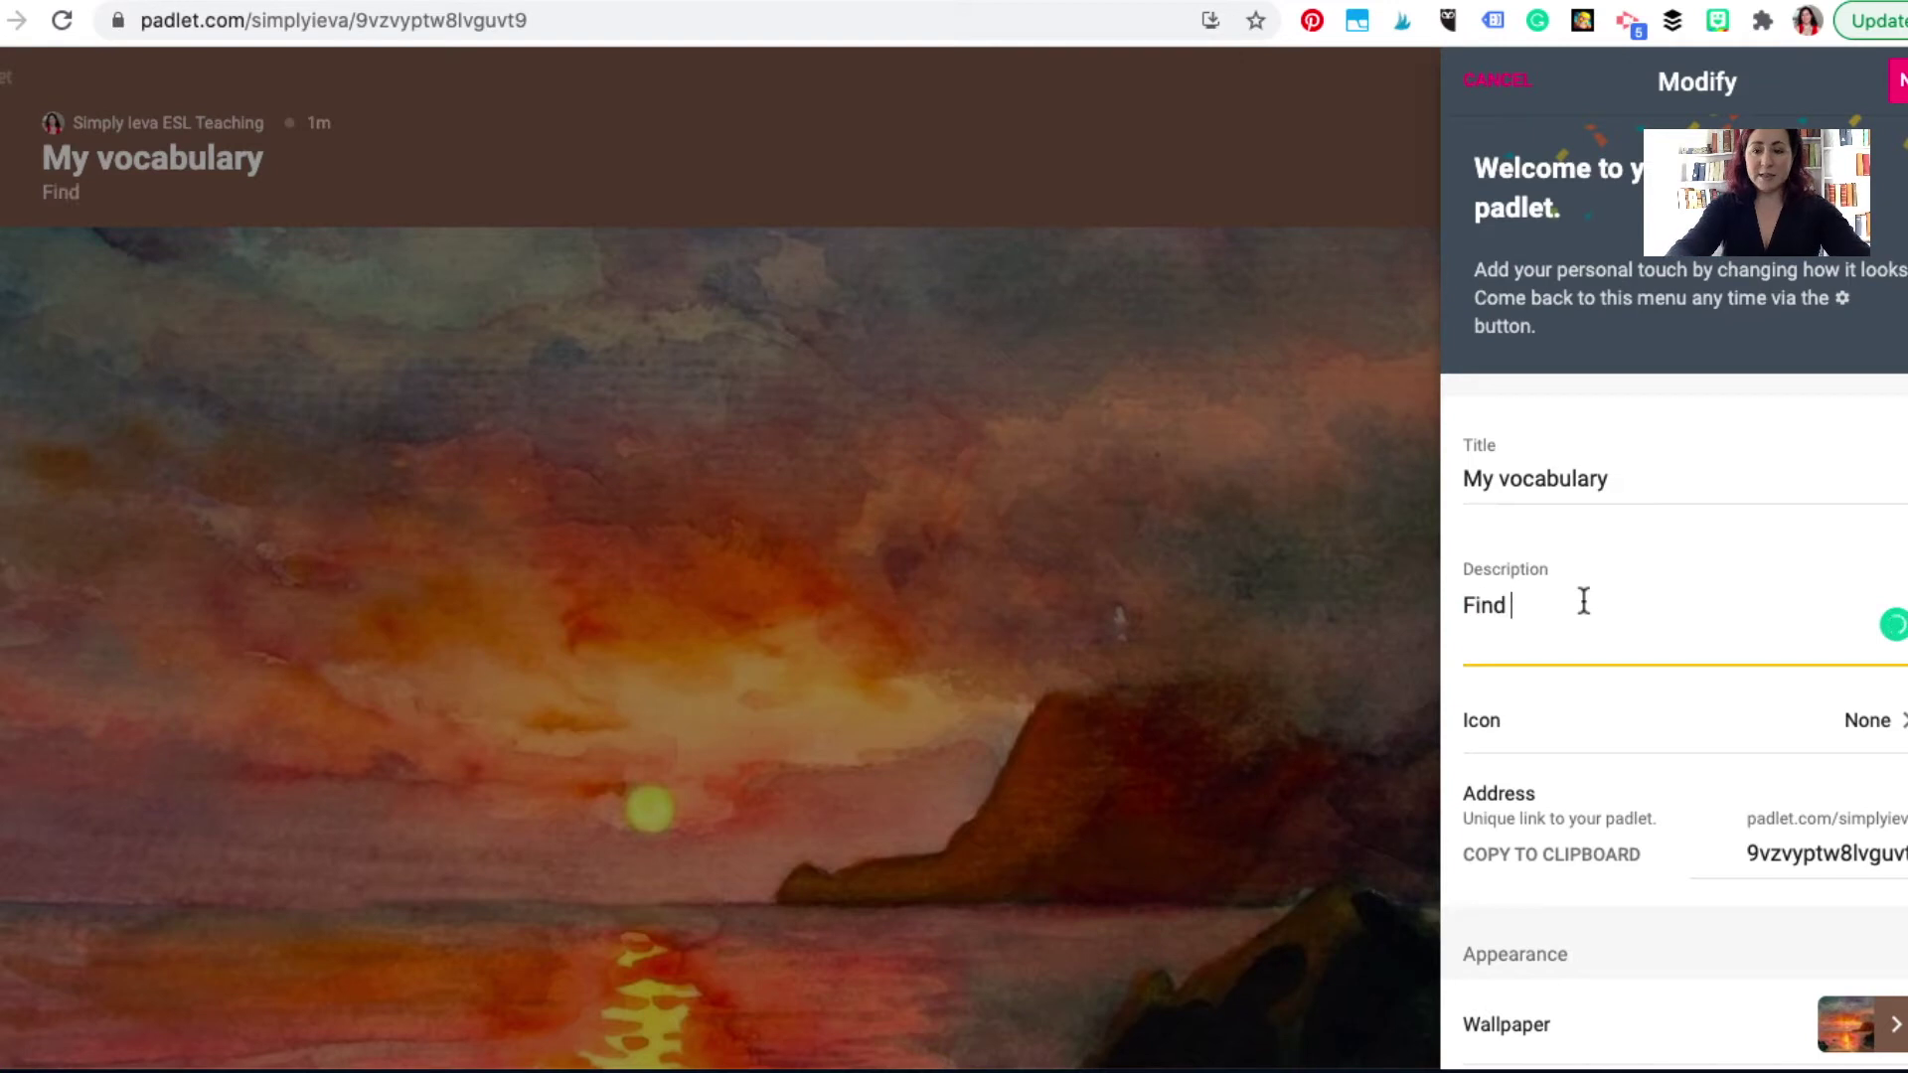
type("definitions for y")
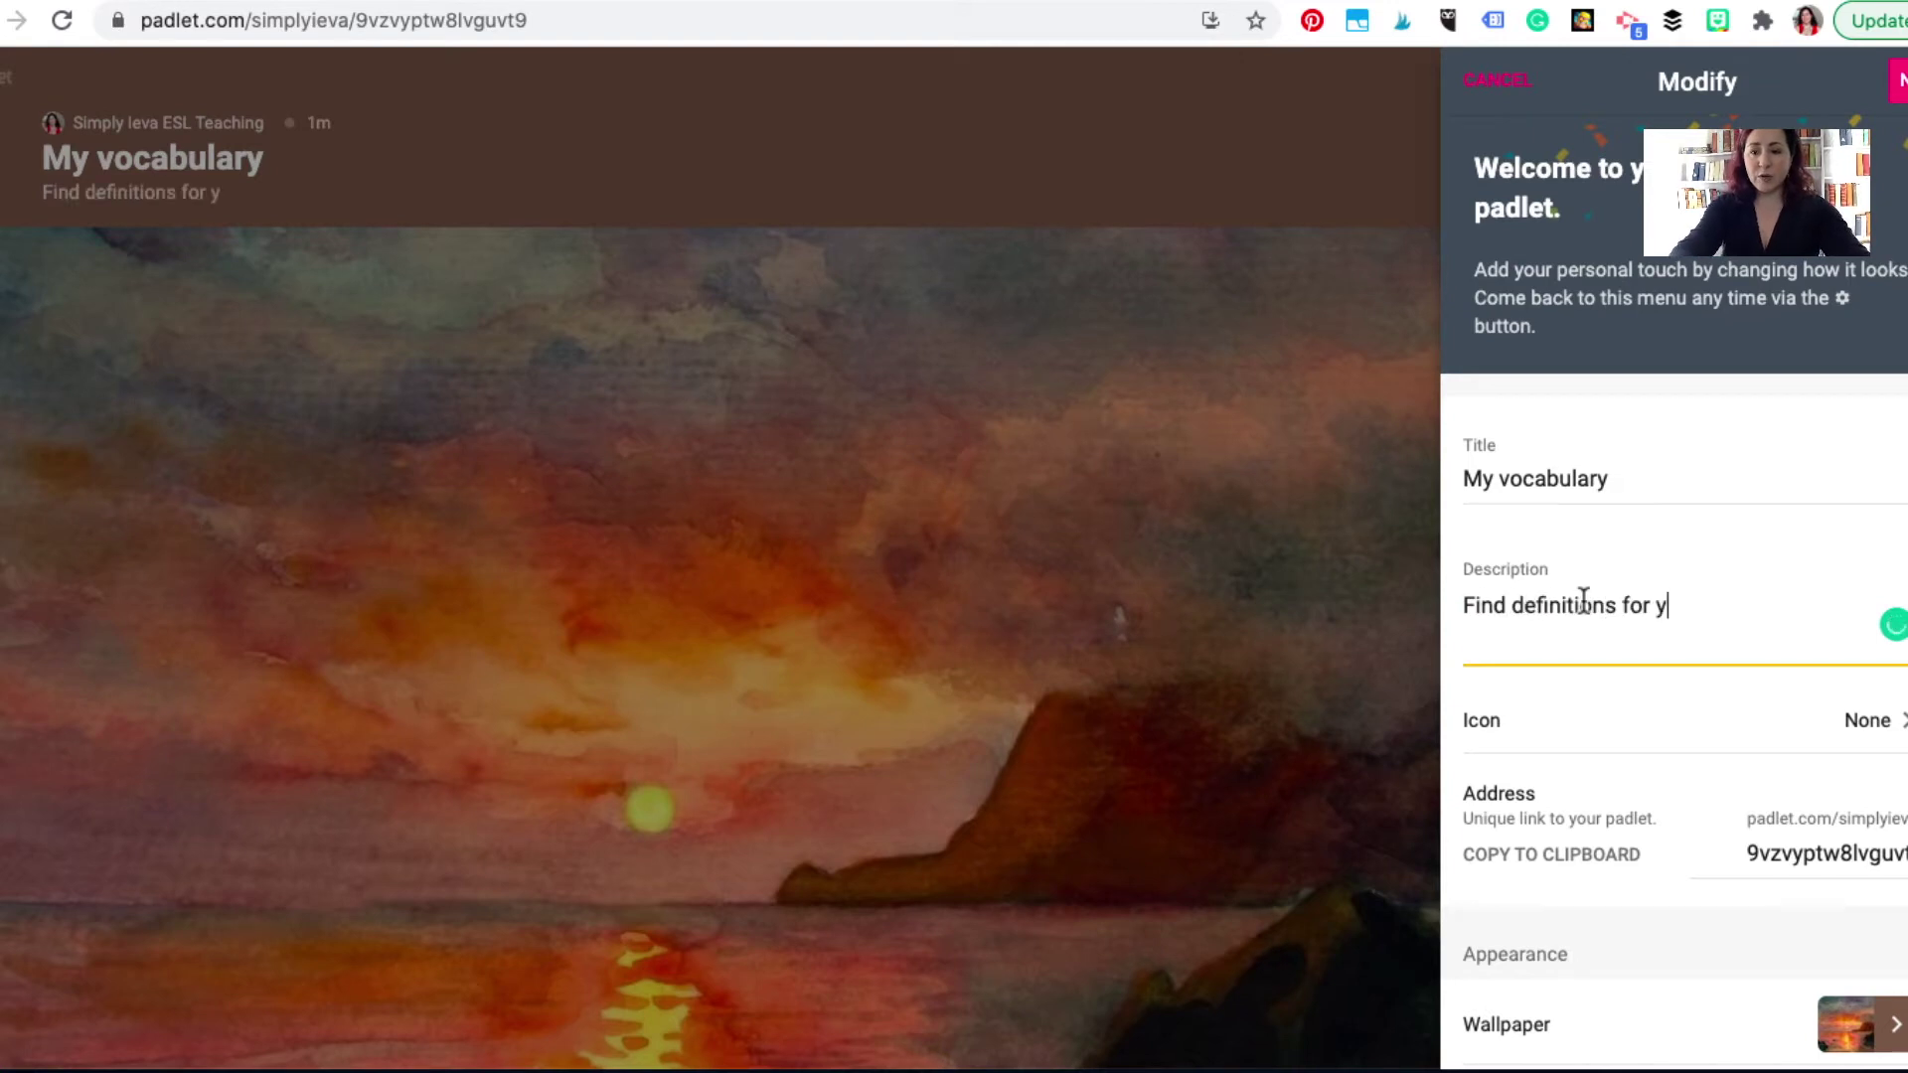
type("our new vocabulary w")
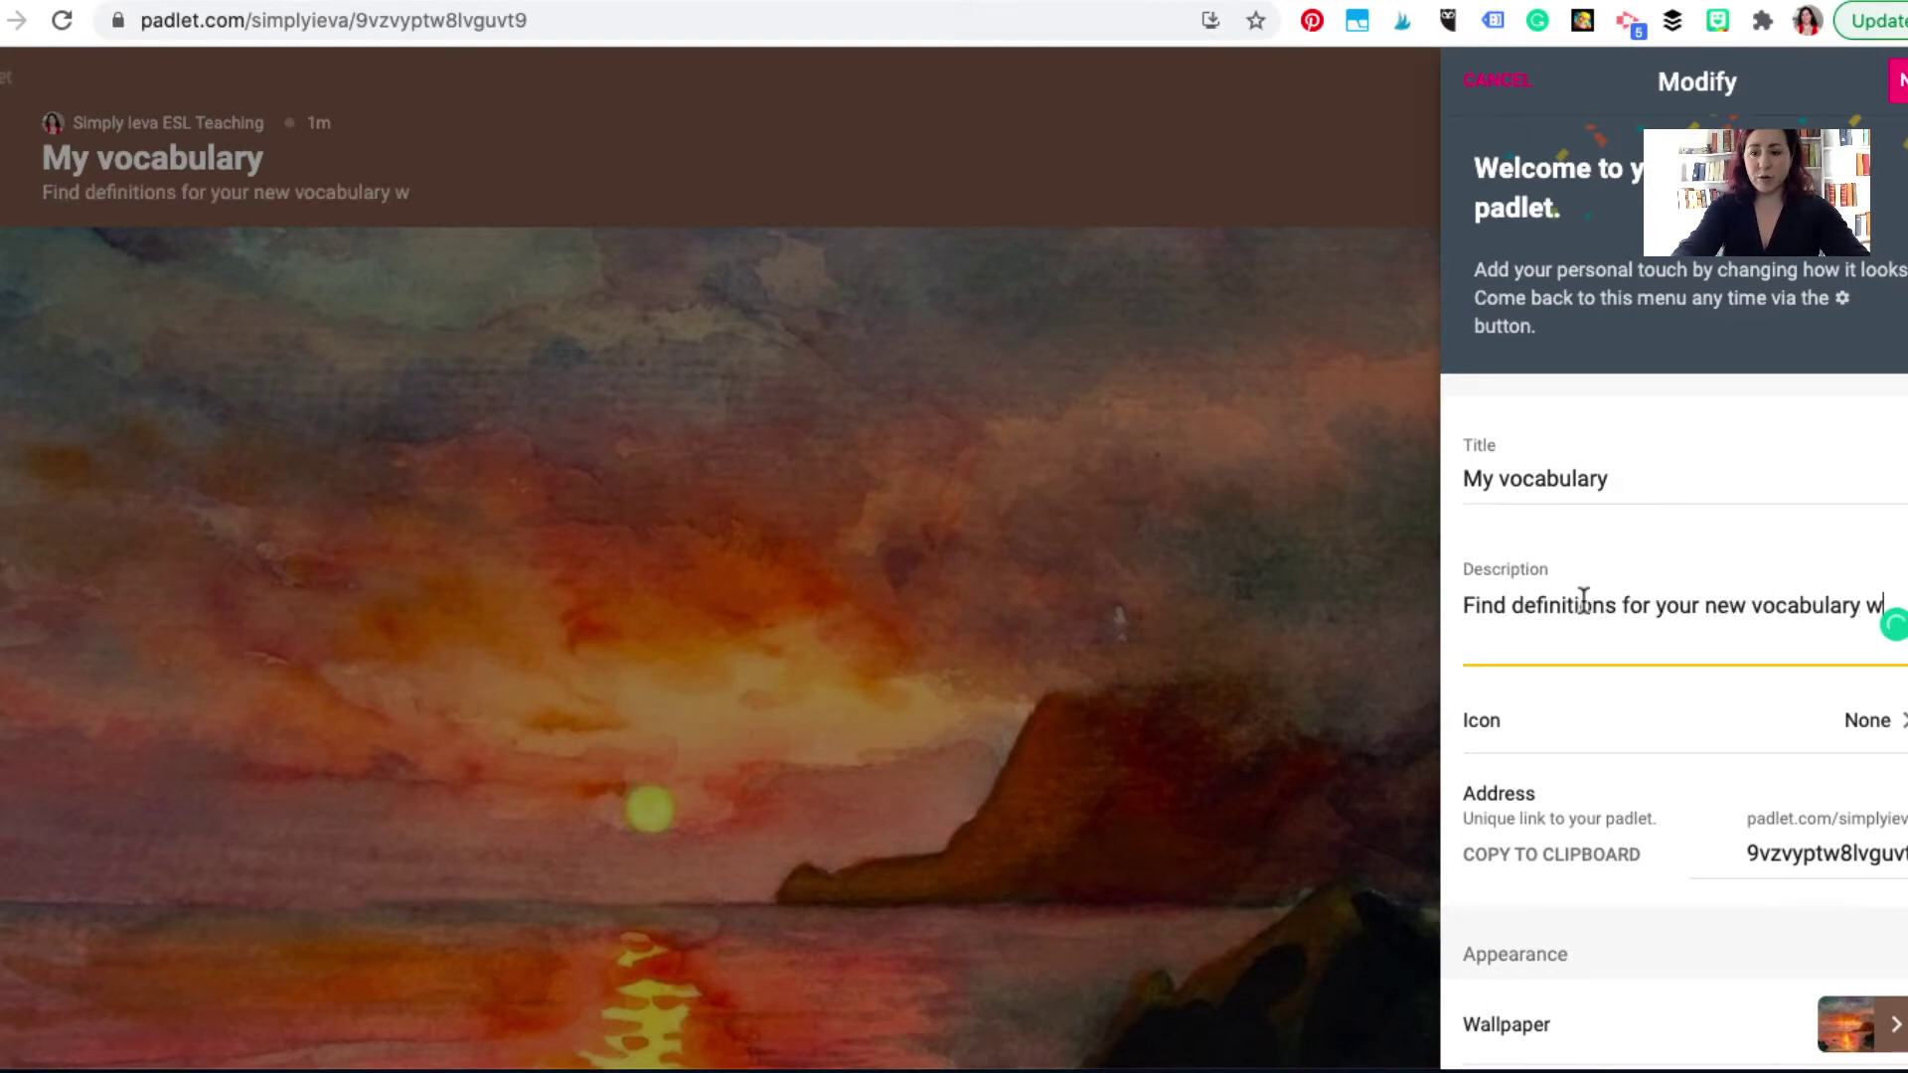
type("ords. Then w")
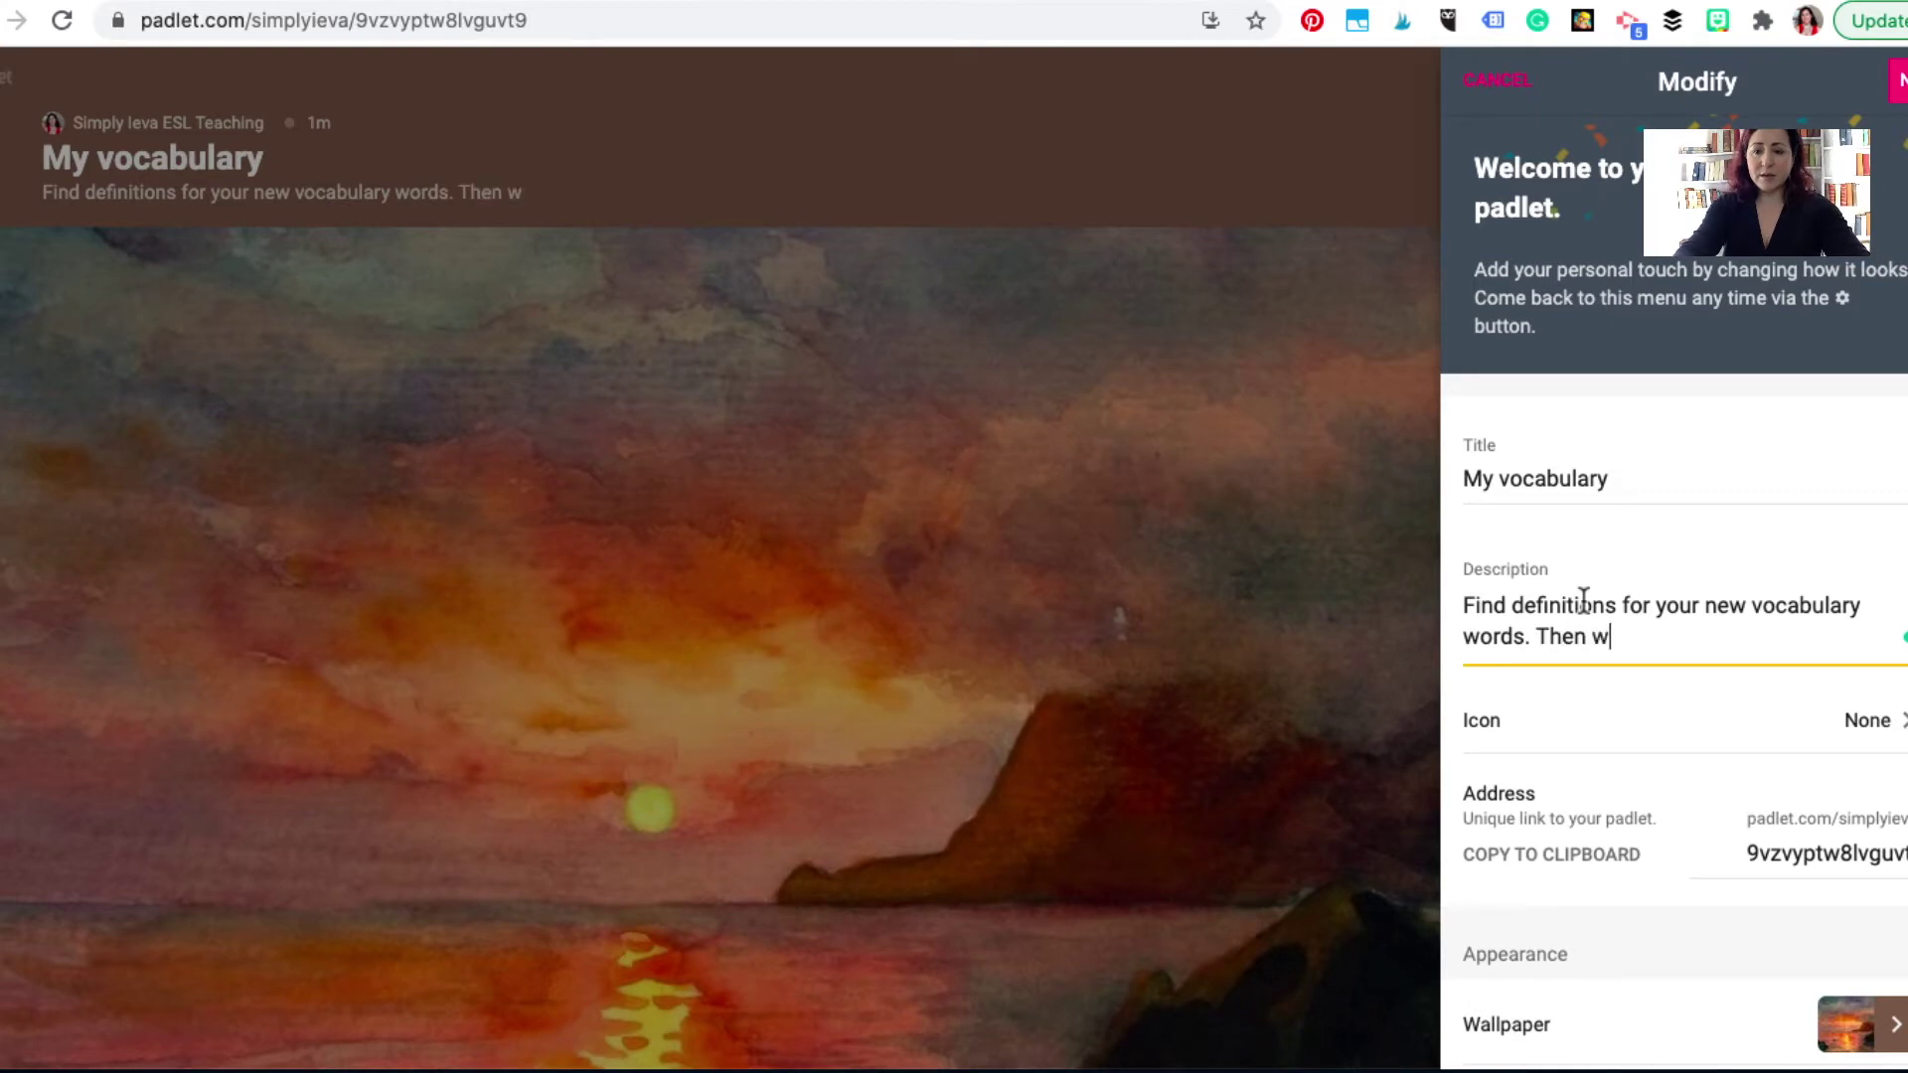
type("rite your won sentenc")
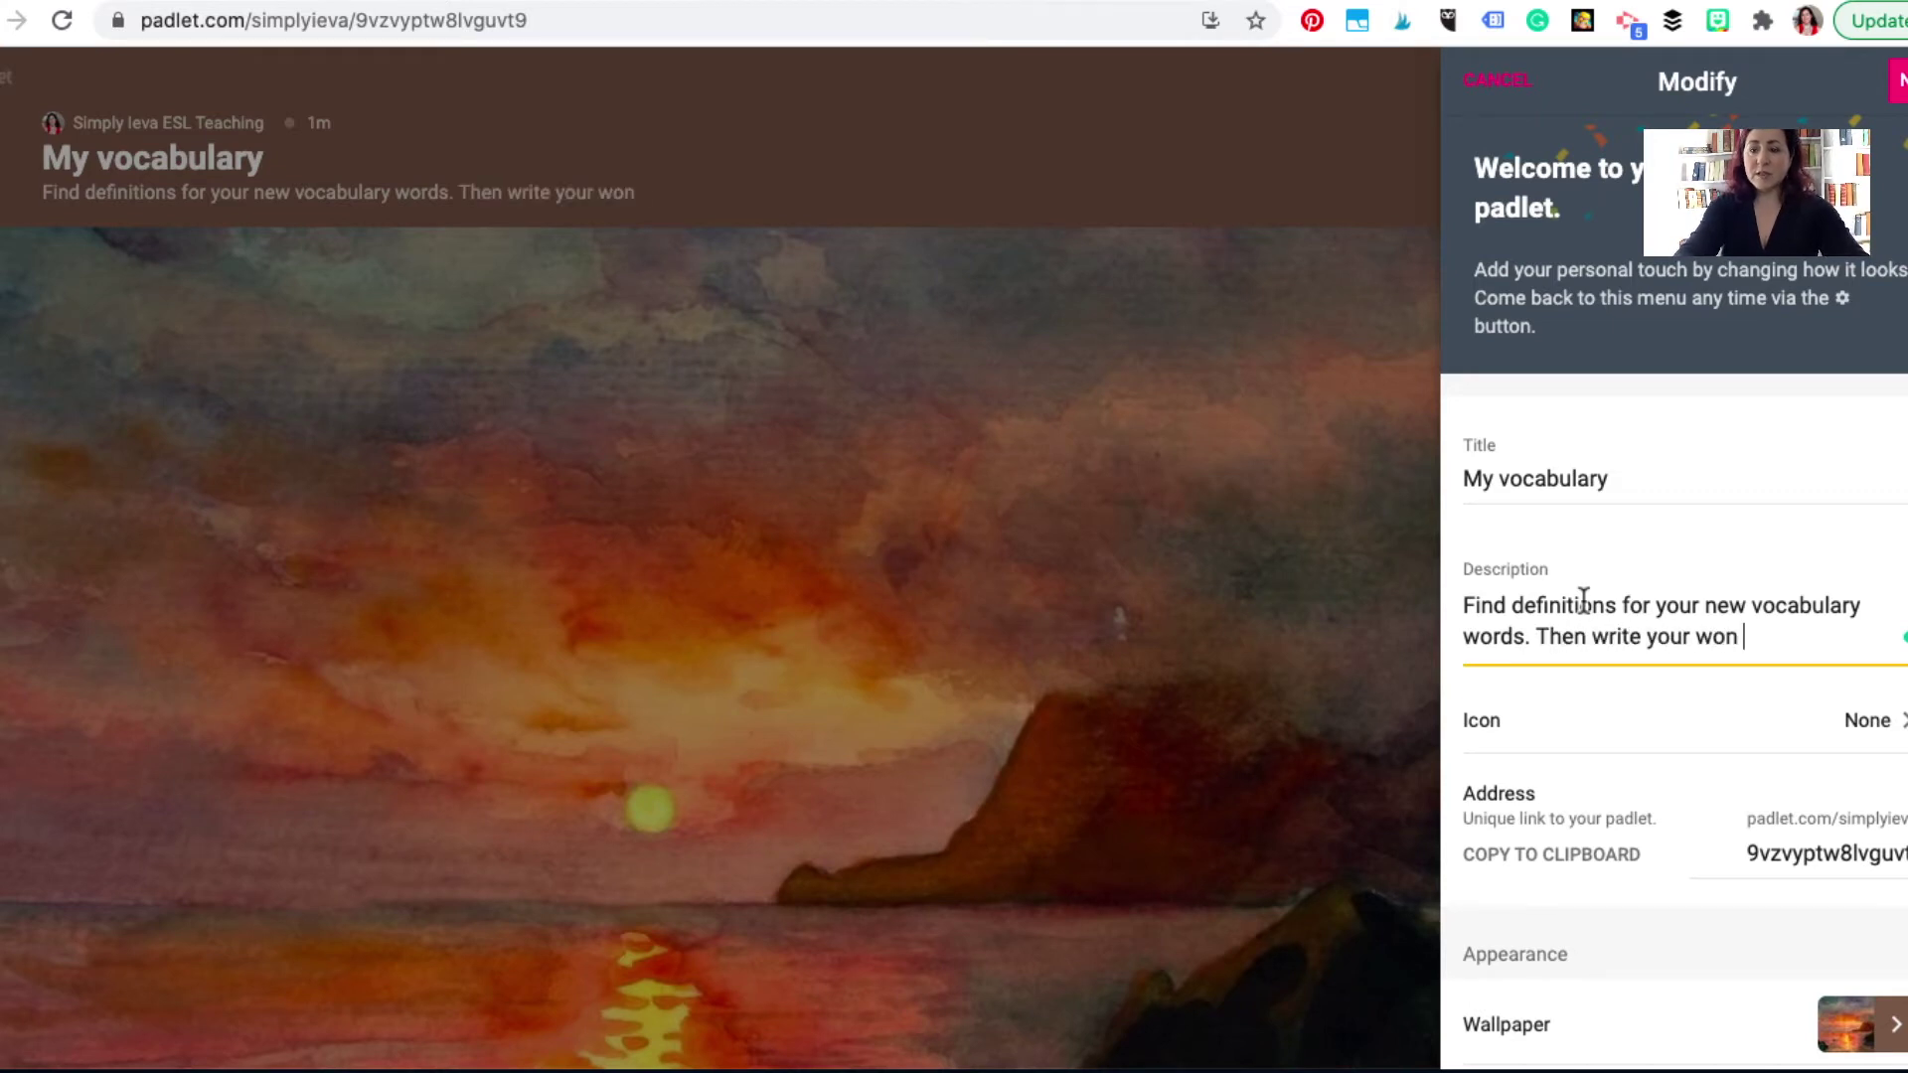
key("BackSpace")
key("BackSpace")
key("BackSpace")
key("BackSpace")
key("BackSpace")
key("BackSpace")
key("BackSpace")
key("BackSpace")
key("BackSpace")
key("BackSpace")
key("BackSpace")
key("BackSpace")
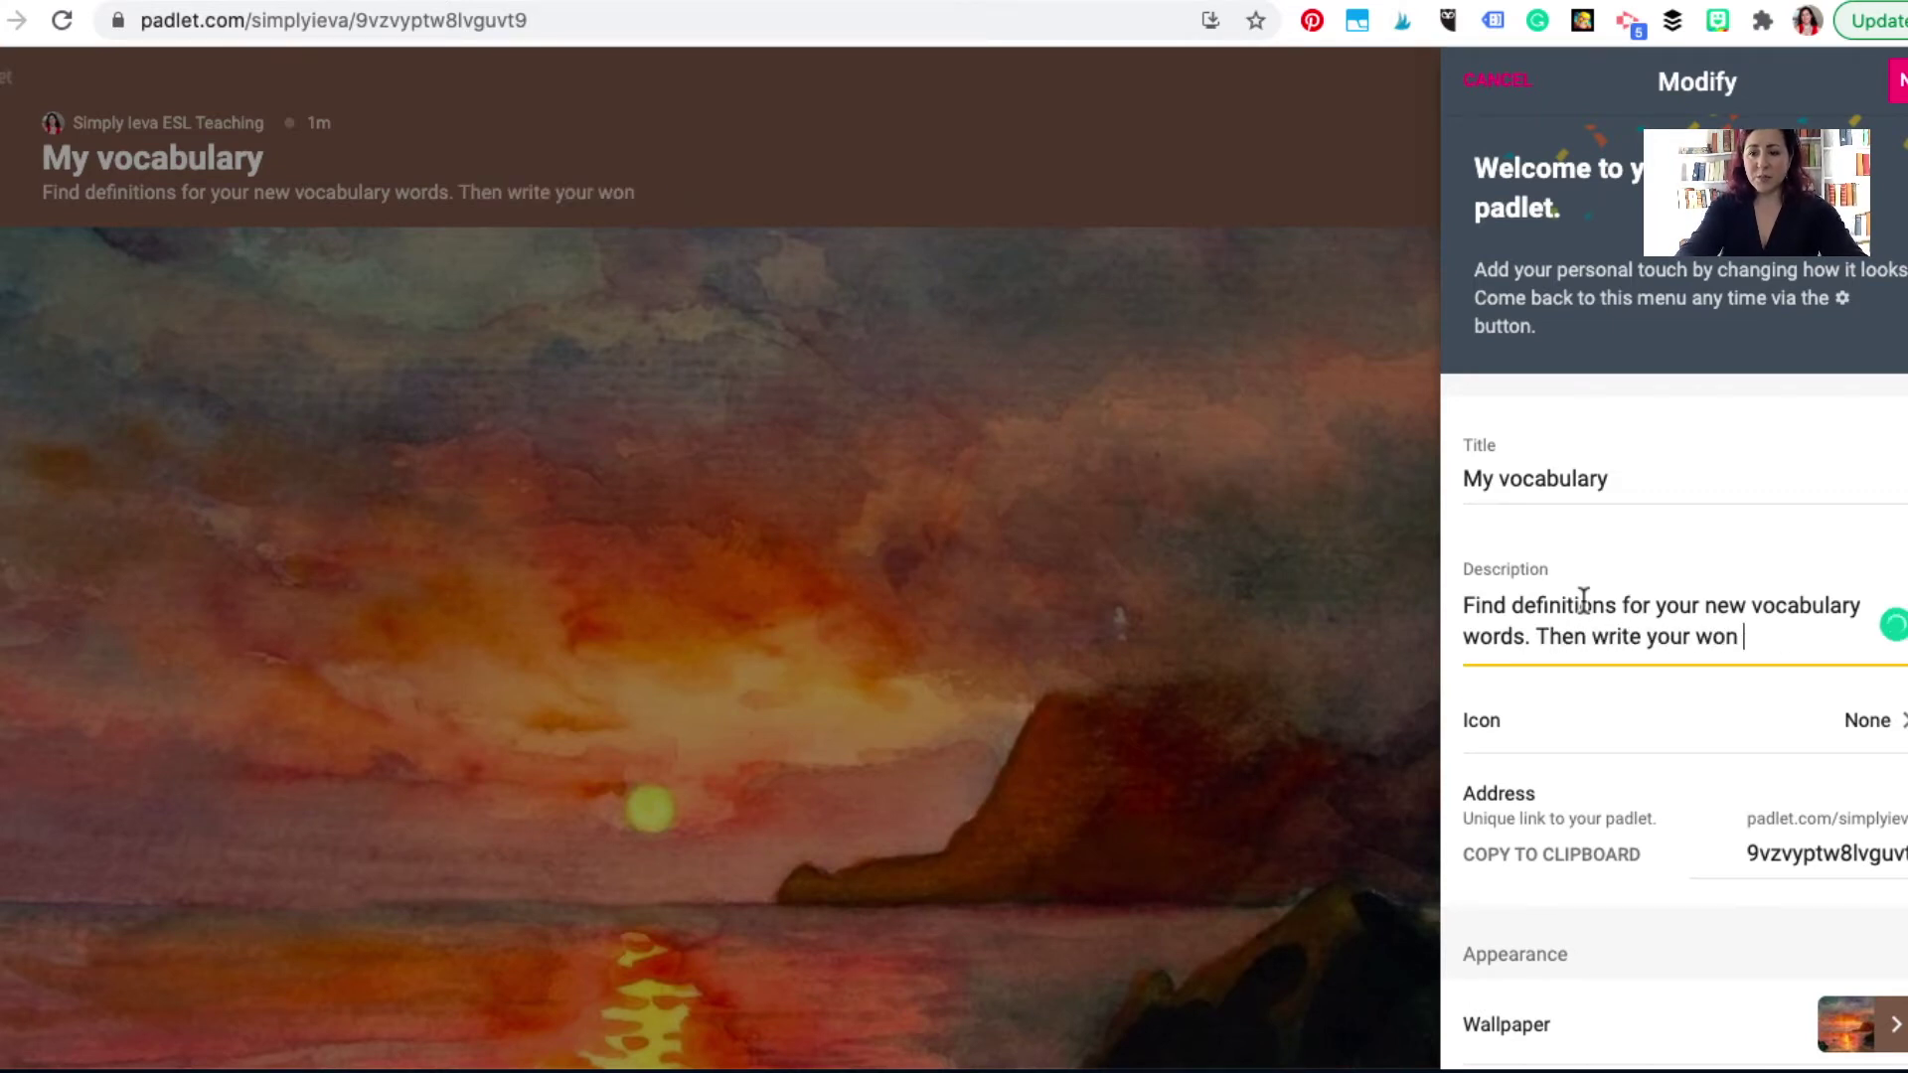
type("own")
key("BackSpace")
key("BackSpace")
key("BackSpace")
type("own sentences")
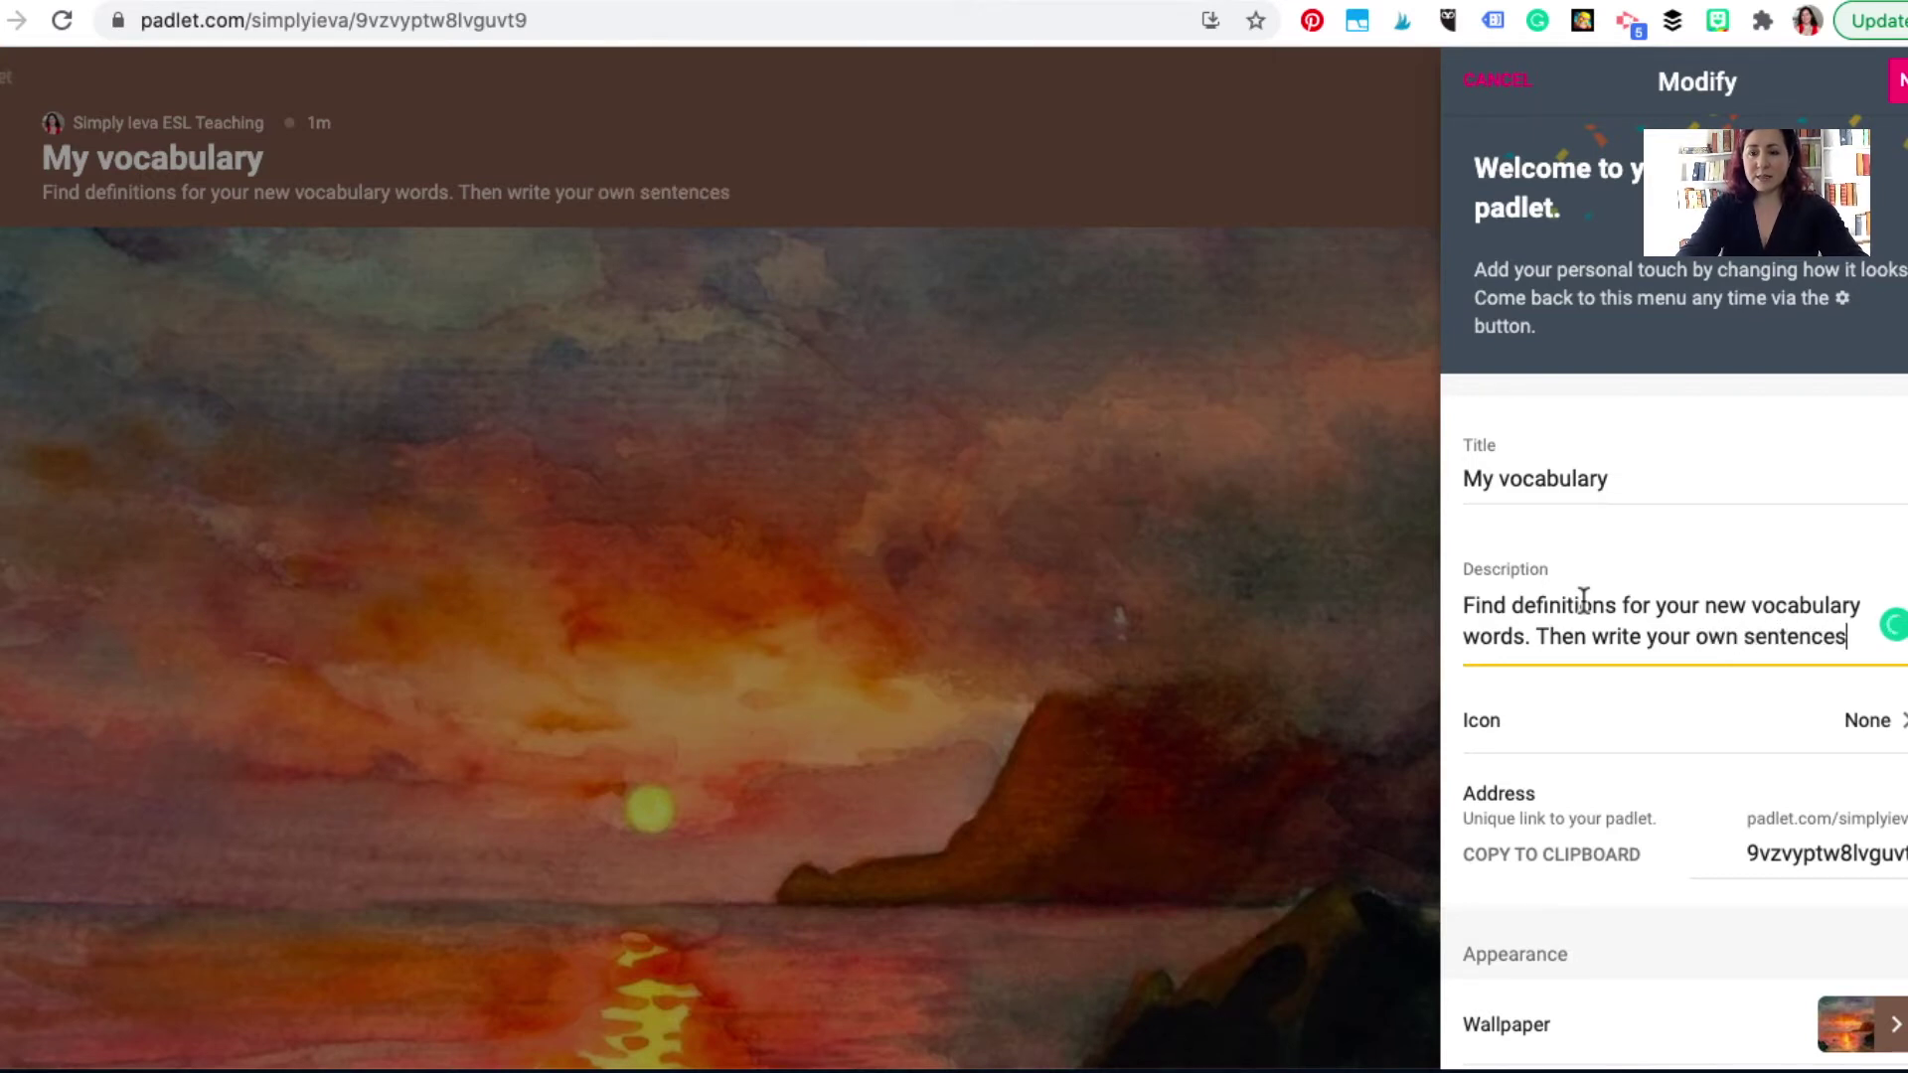
type(" using those")
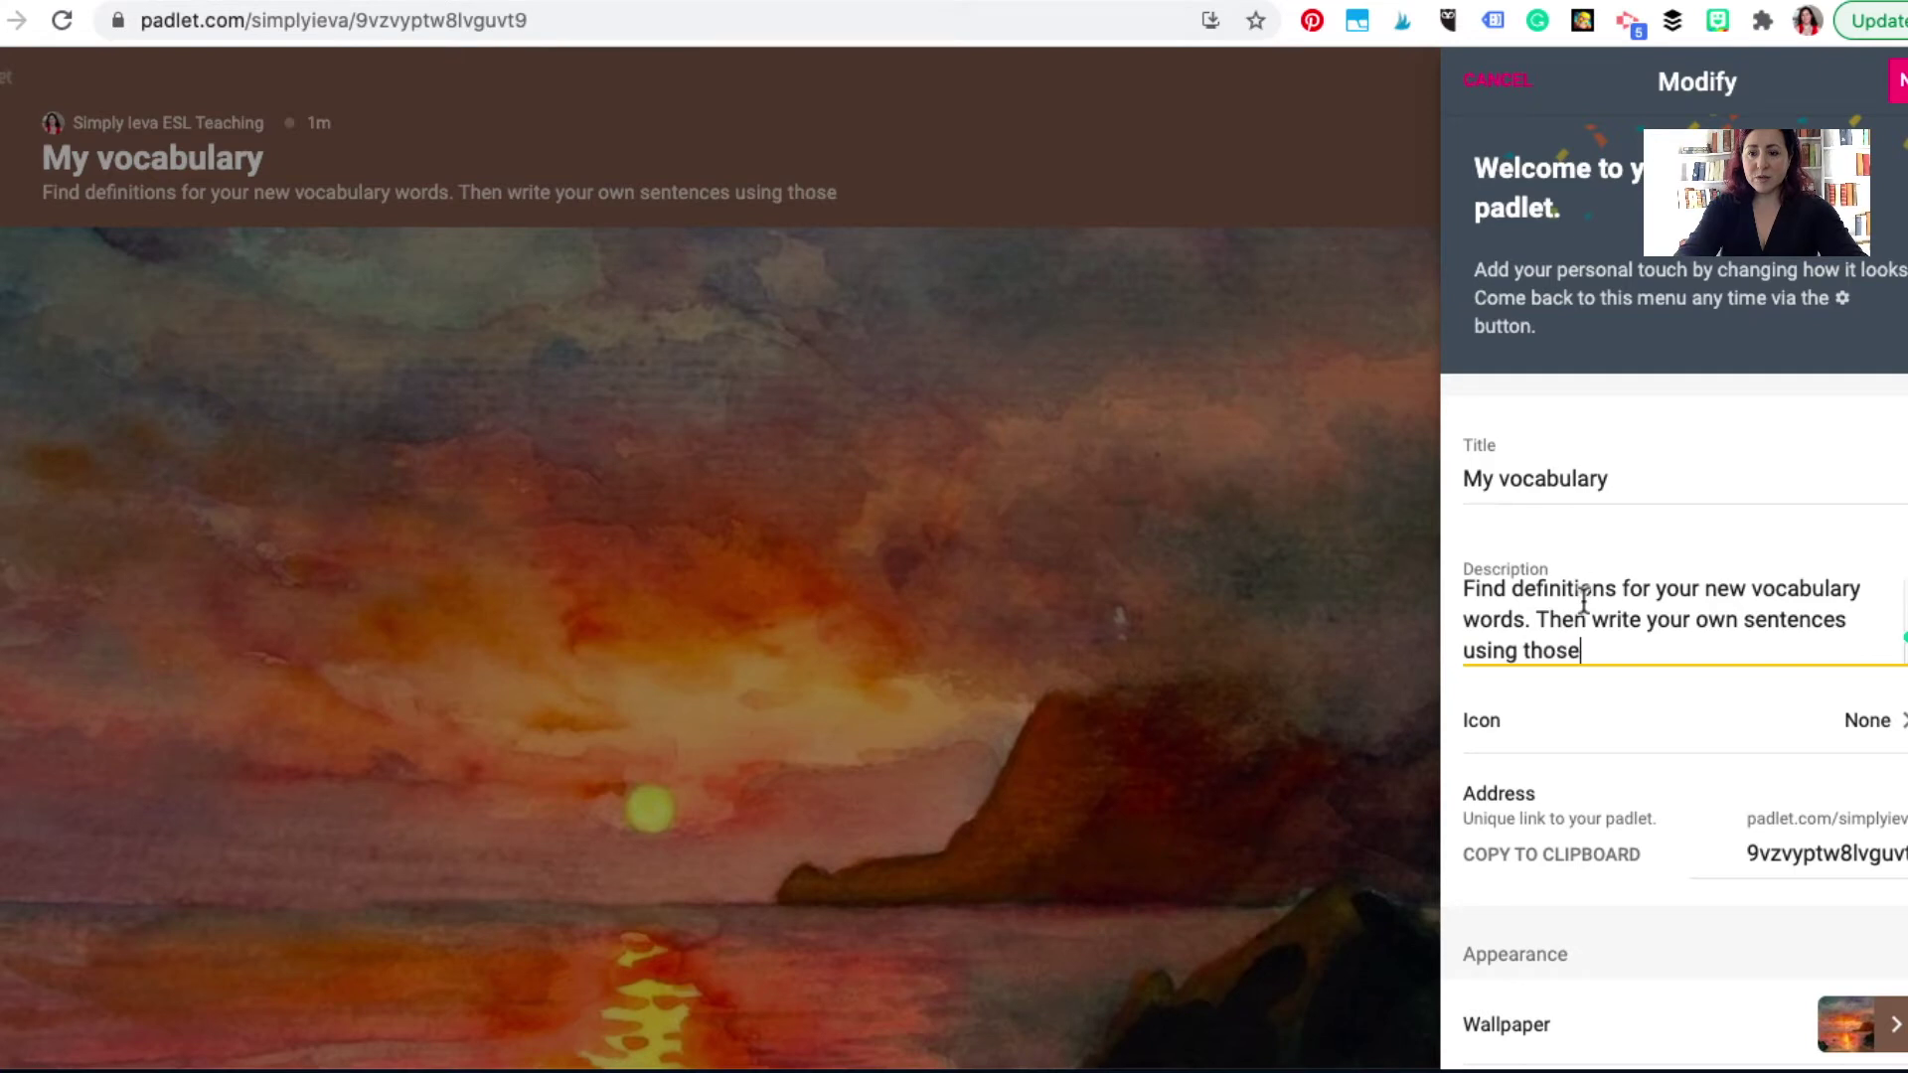
type(" words")
type(", a")
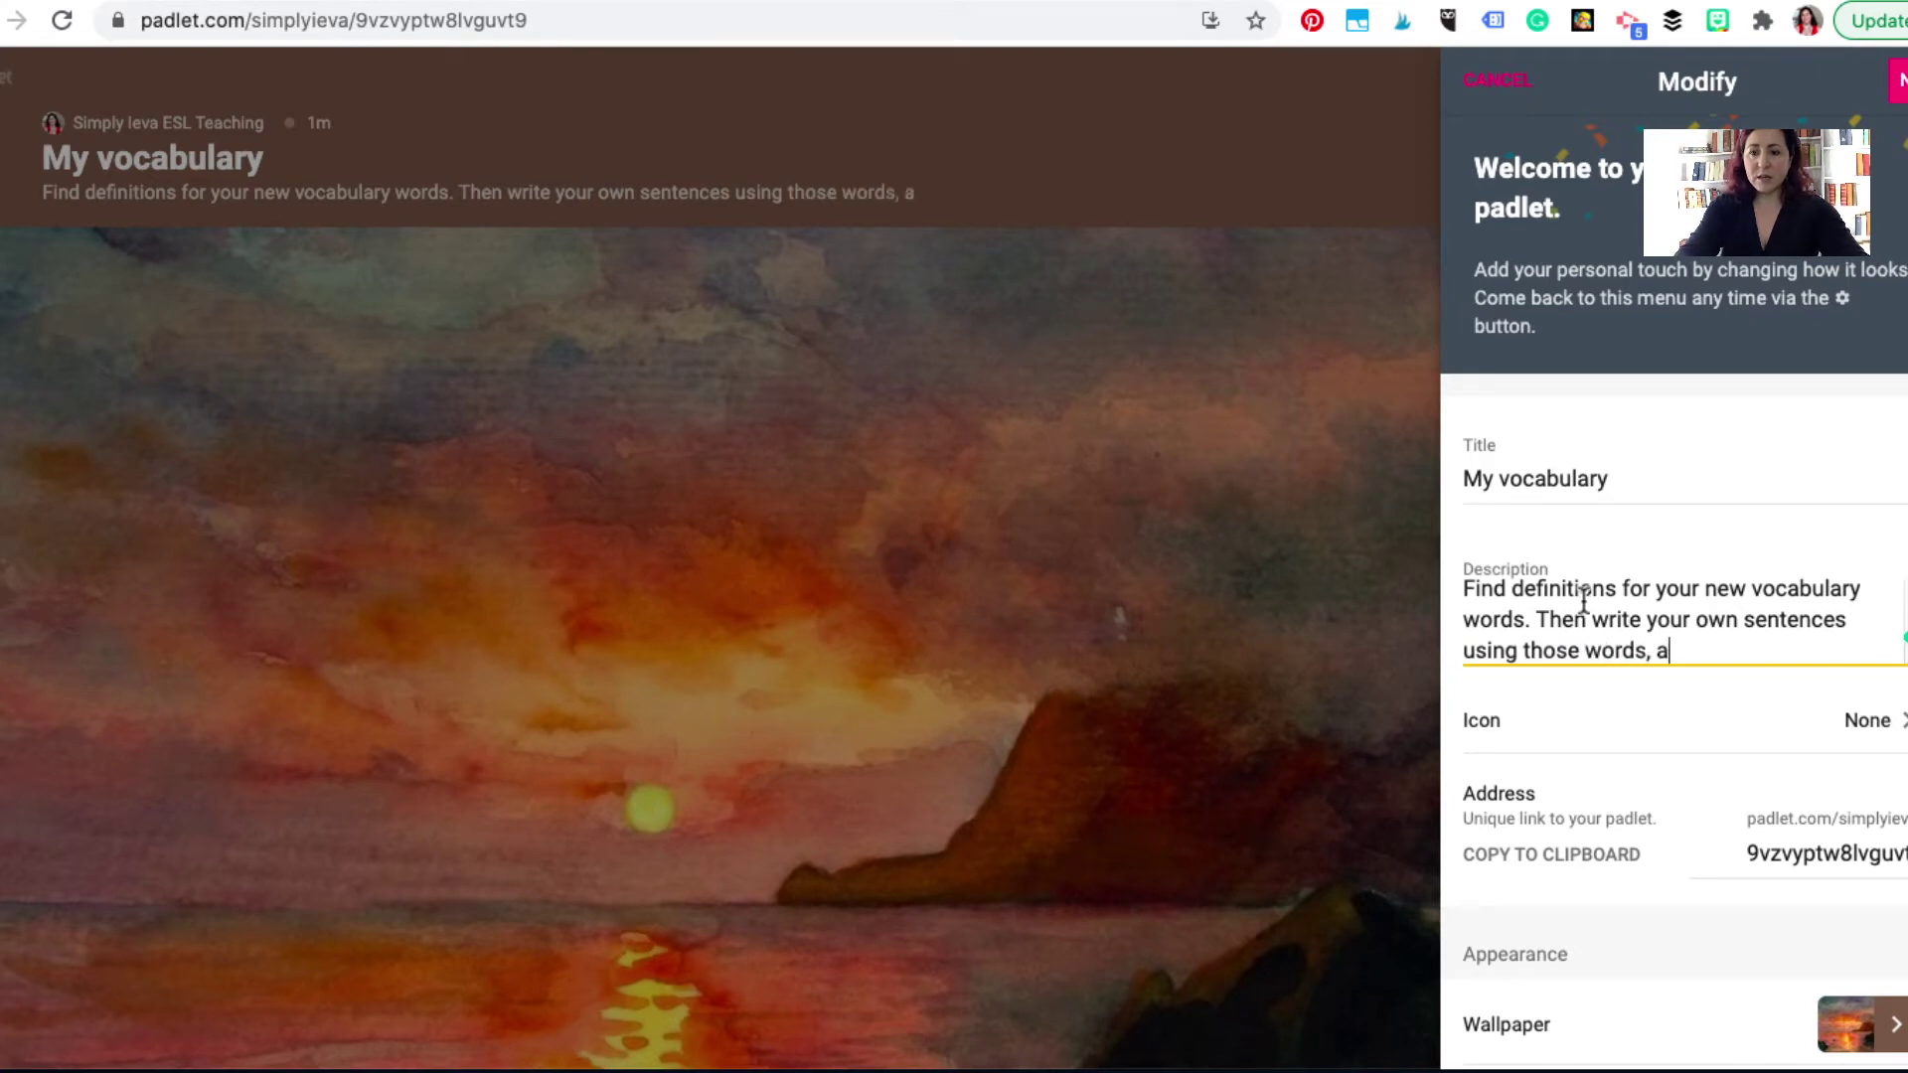
type("nd record them ")
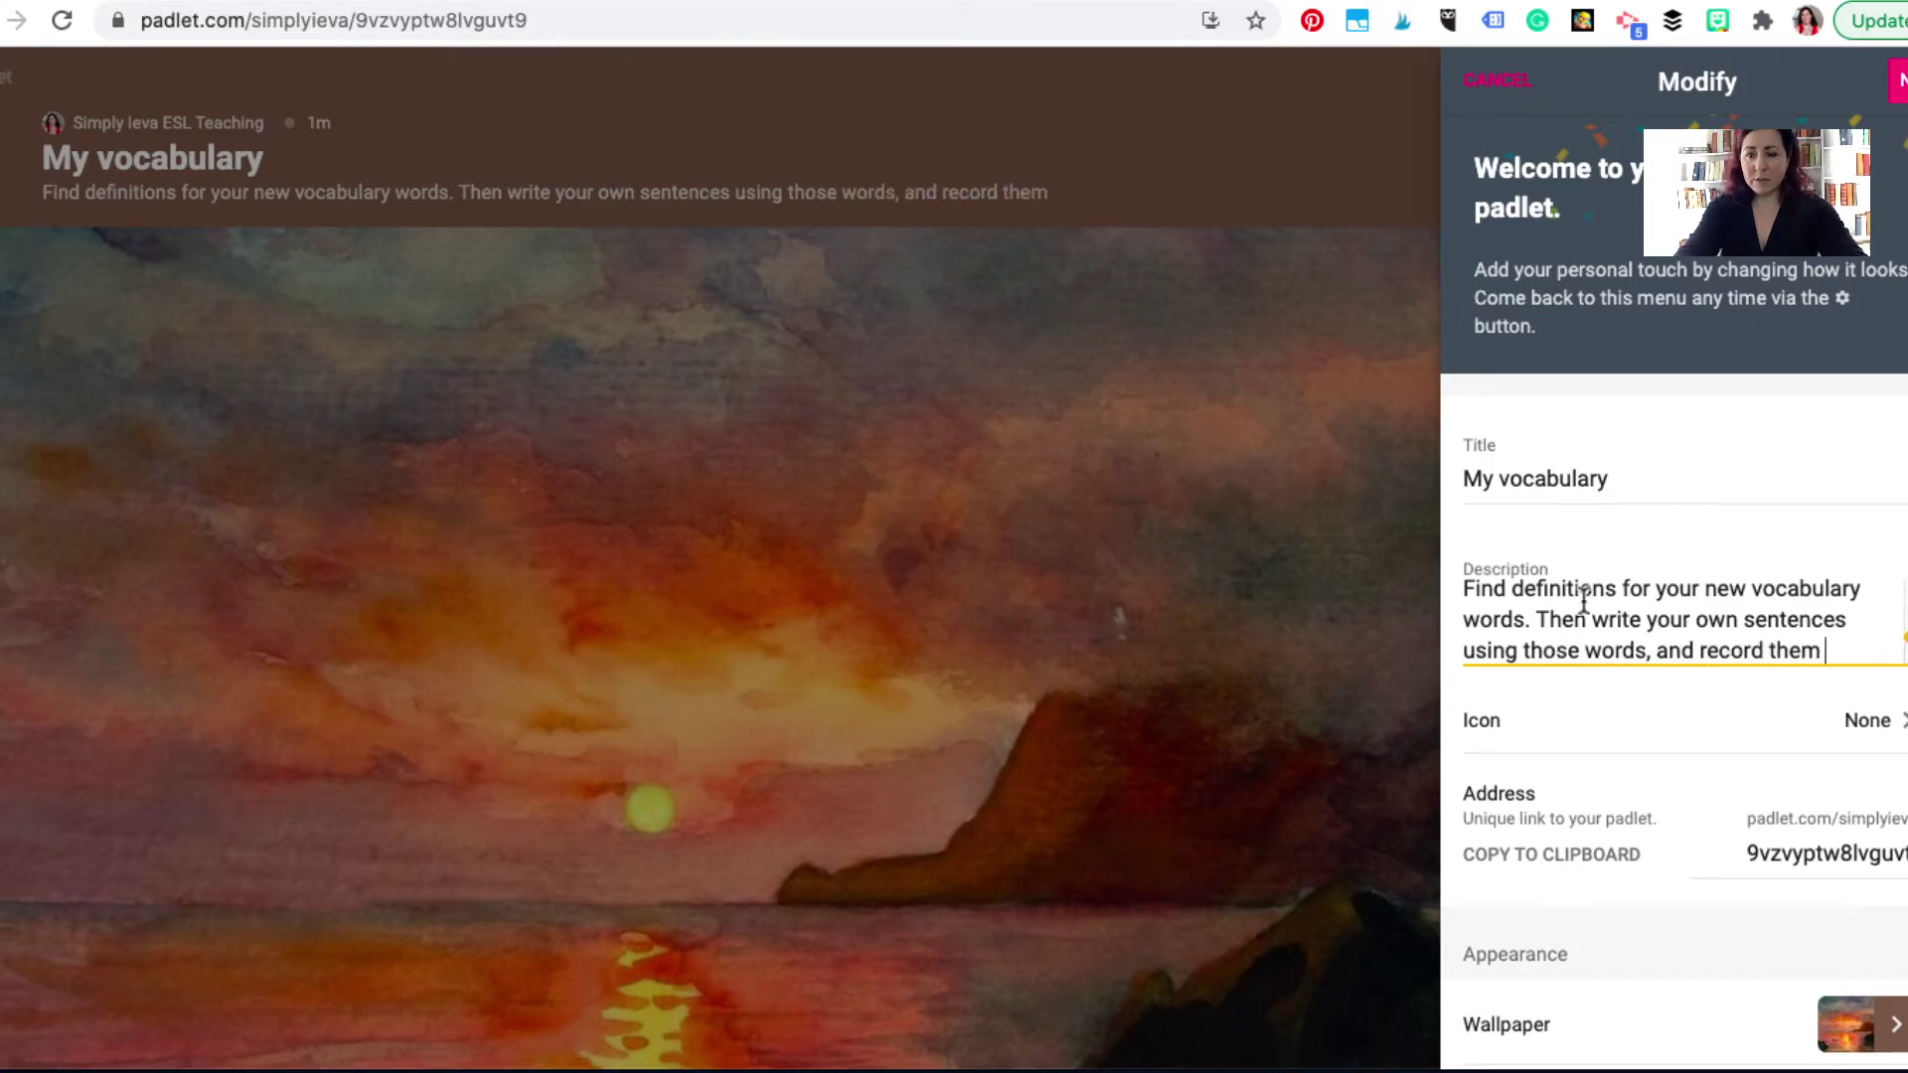
type("with the voice f")
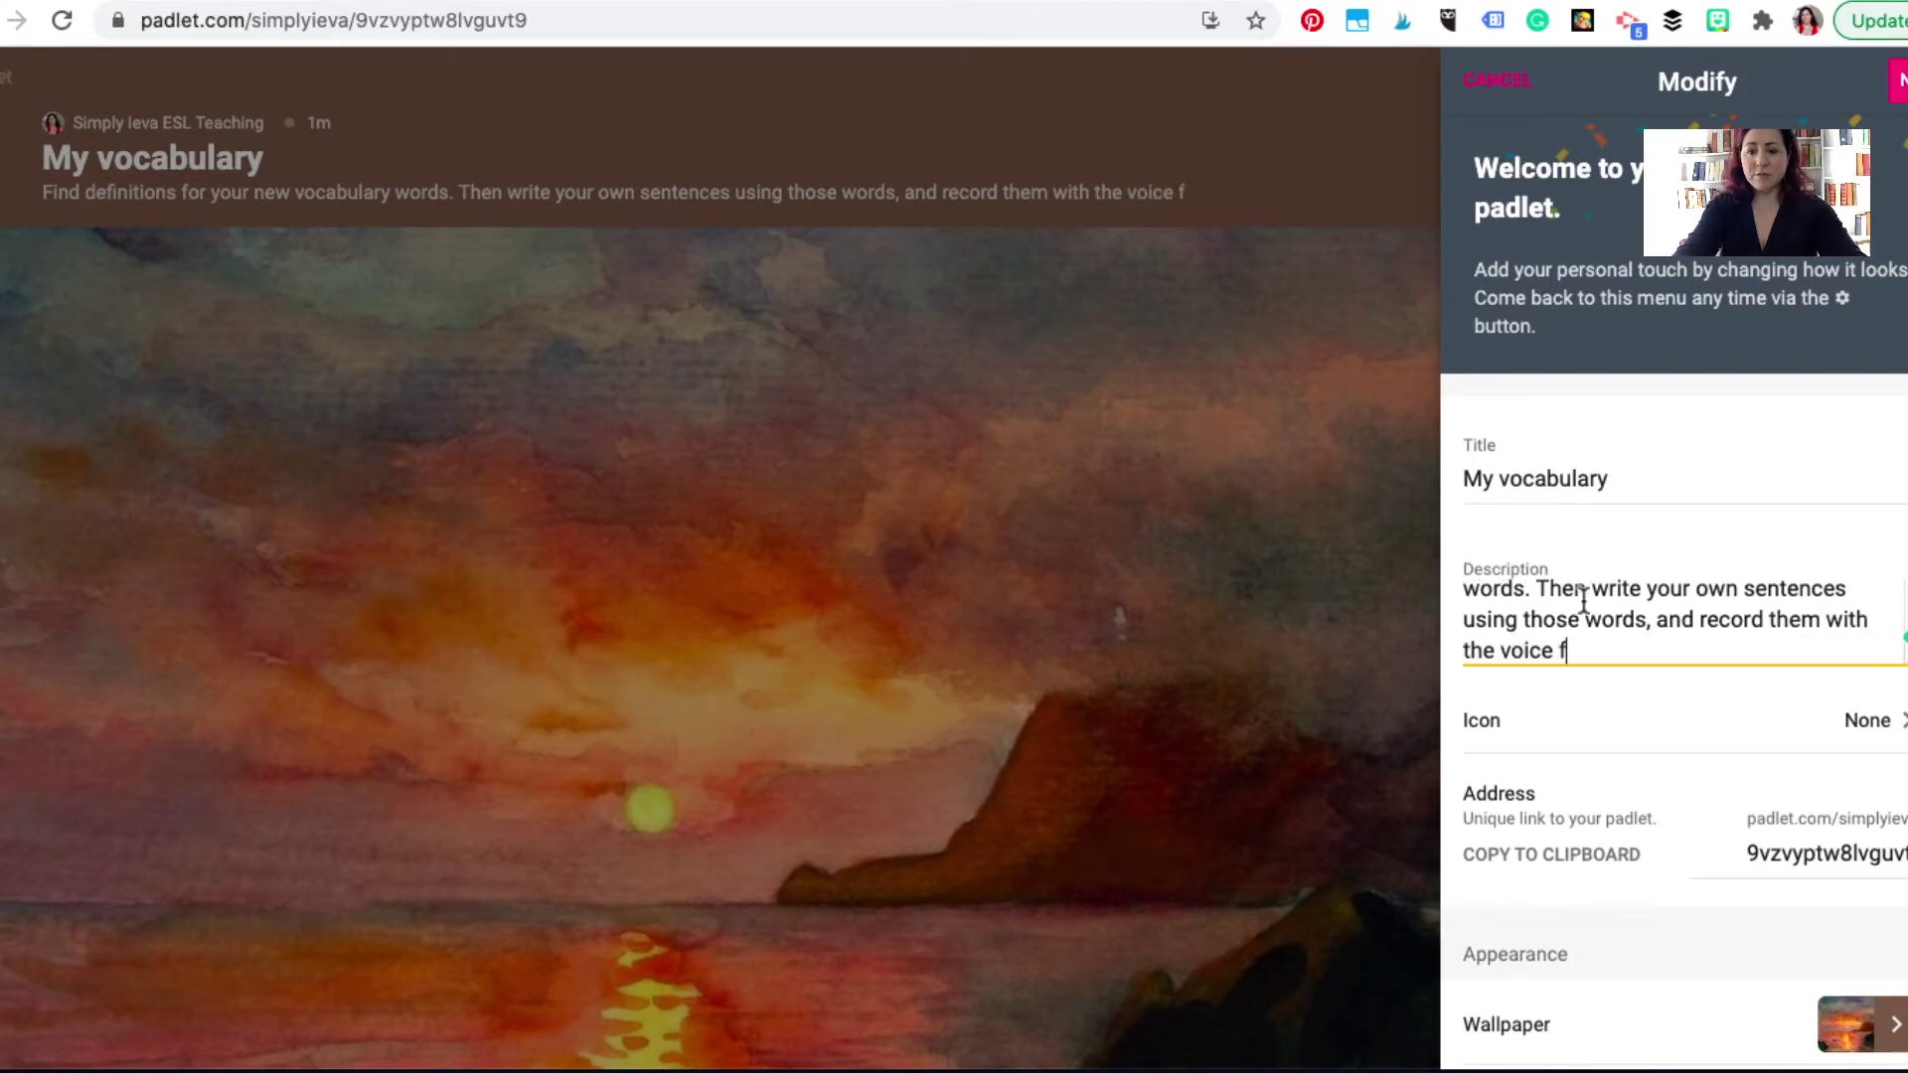
type("eature.")
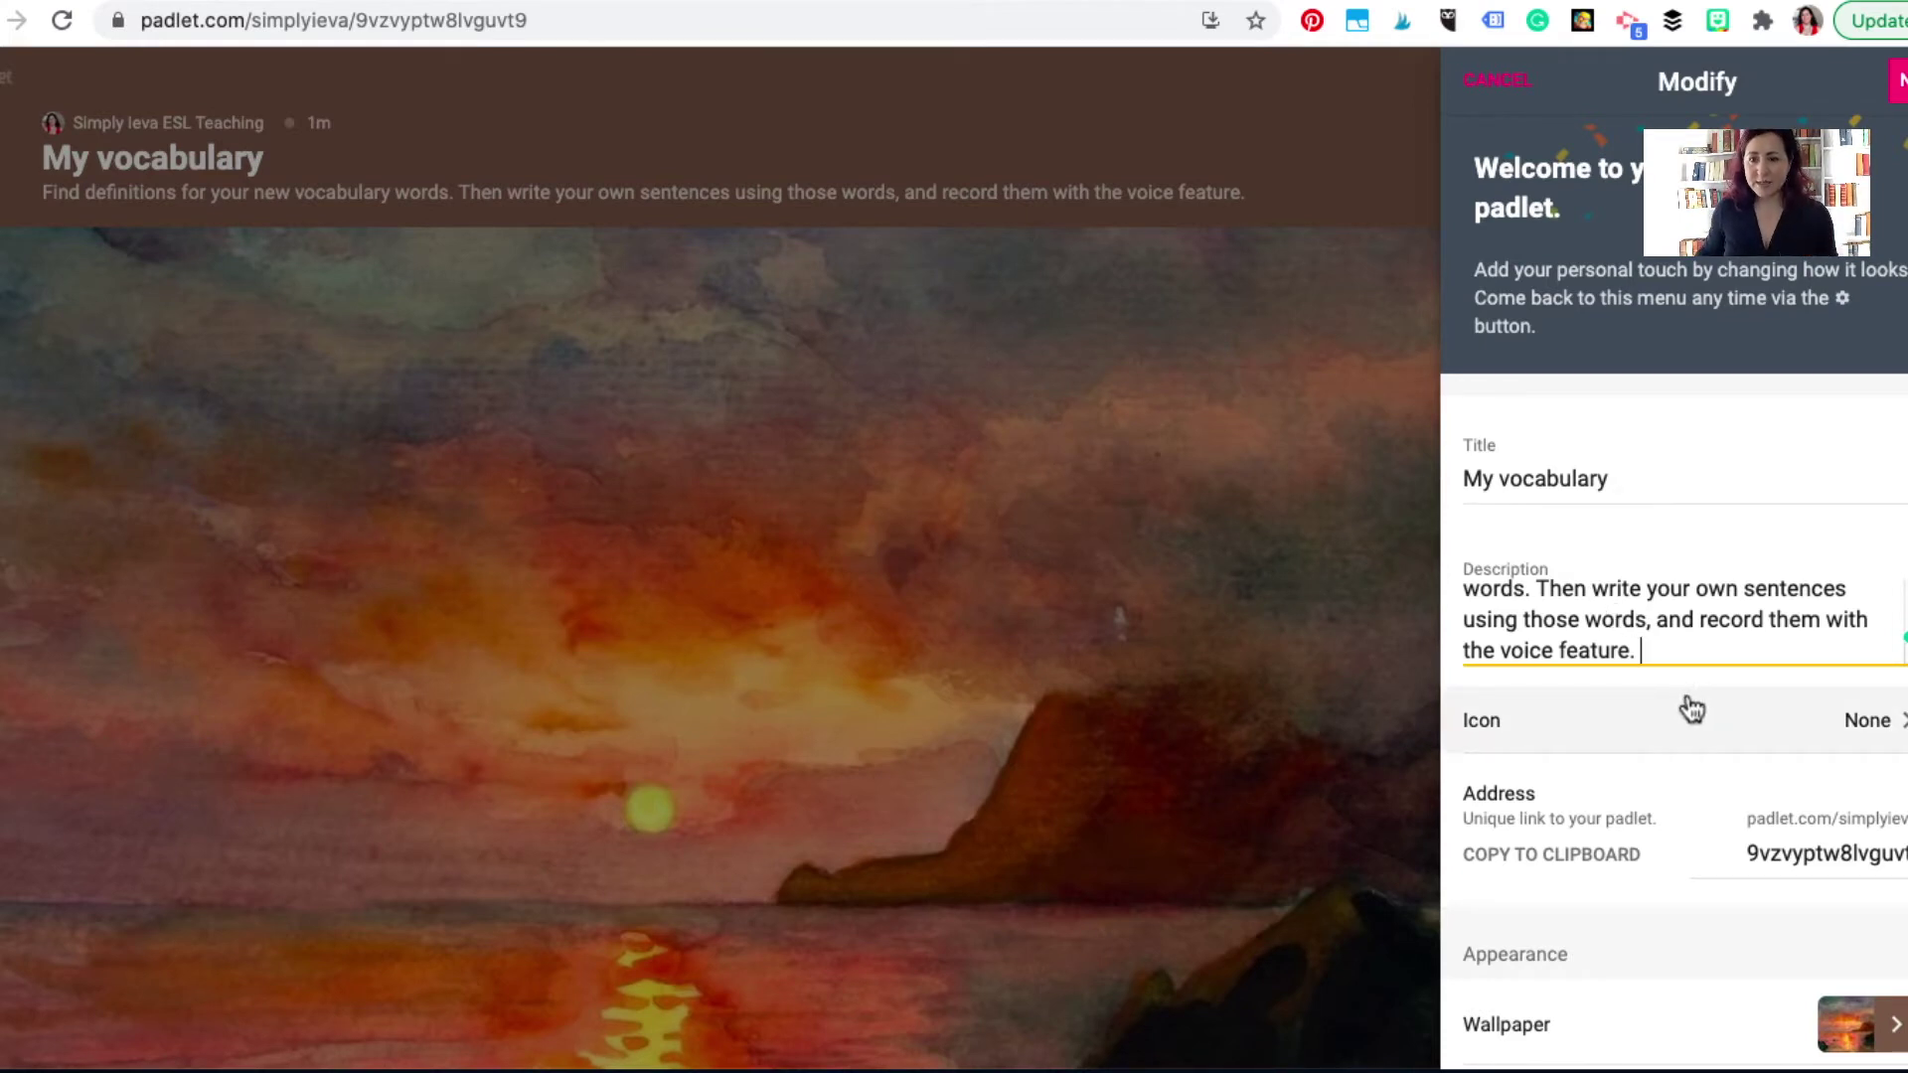
Step: Review the wallpaper categories offered for the padlet without choosing one
scroll(1687, 723, "down", 1)
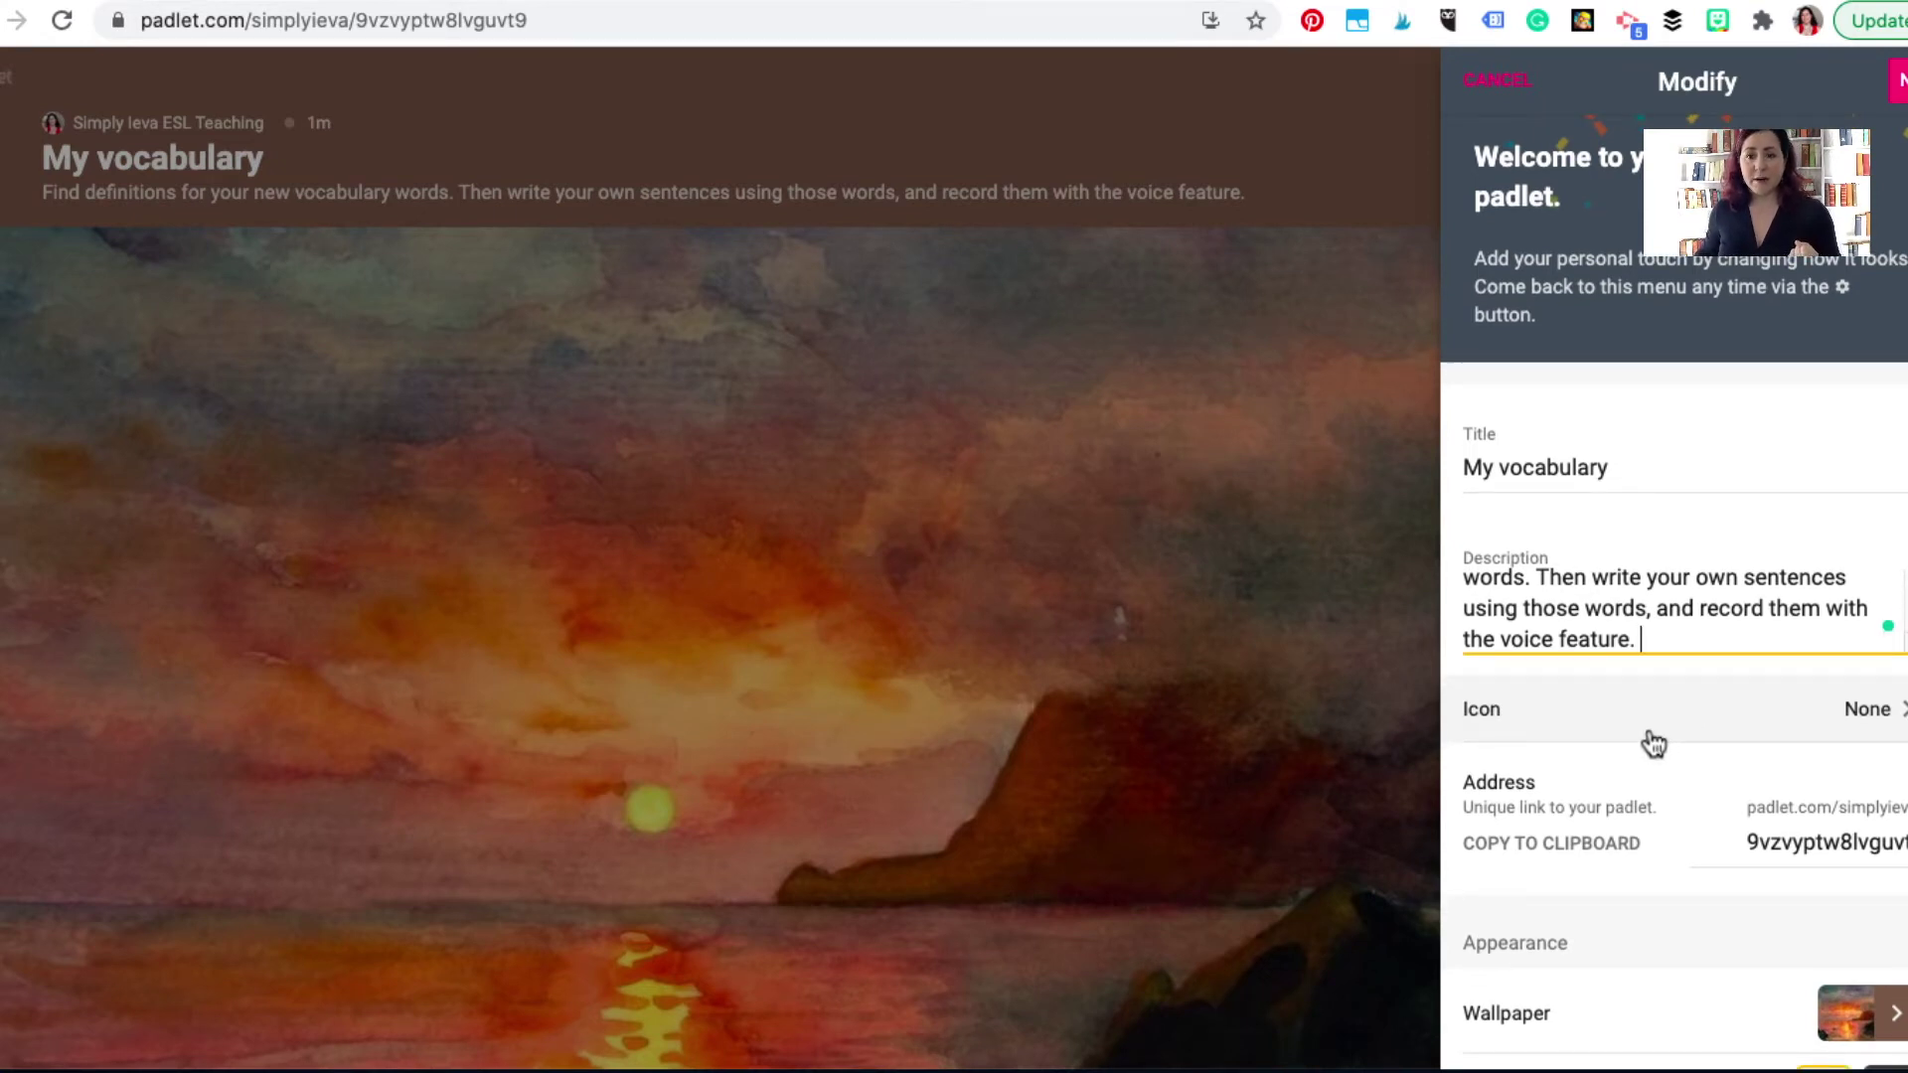
scroll(1655, 741, "down", 4)
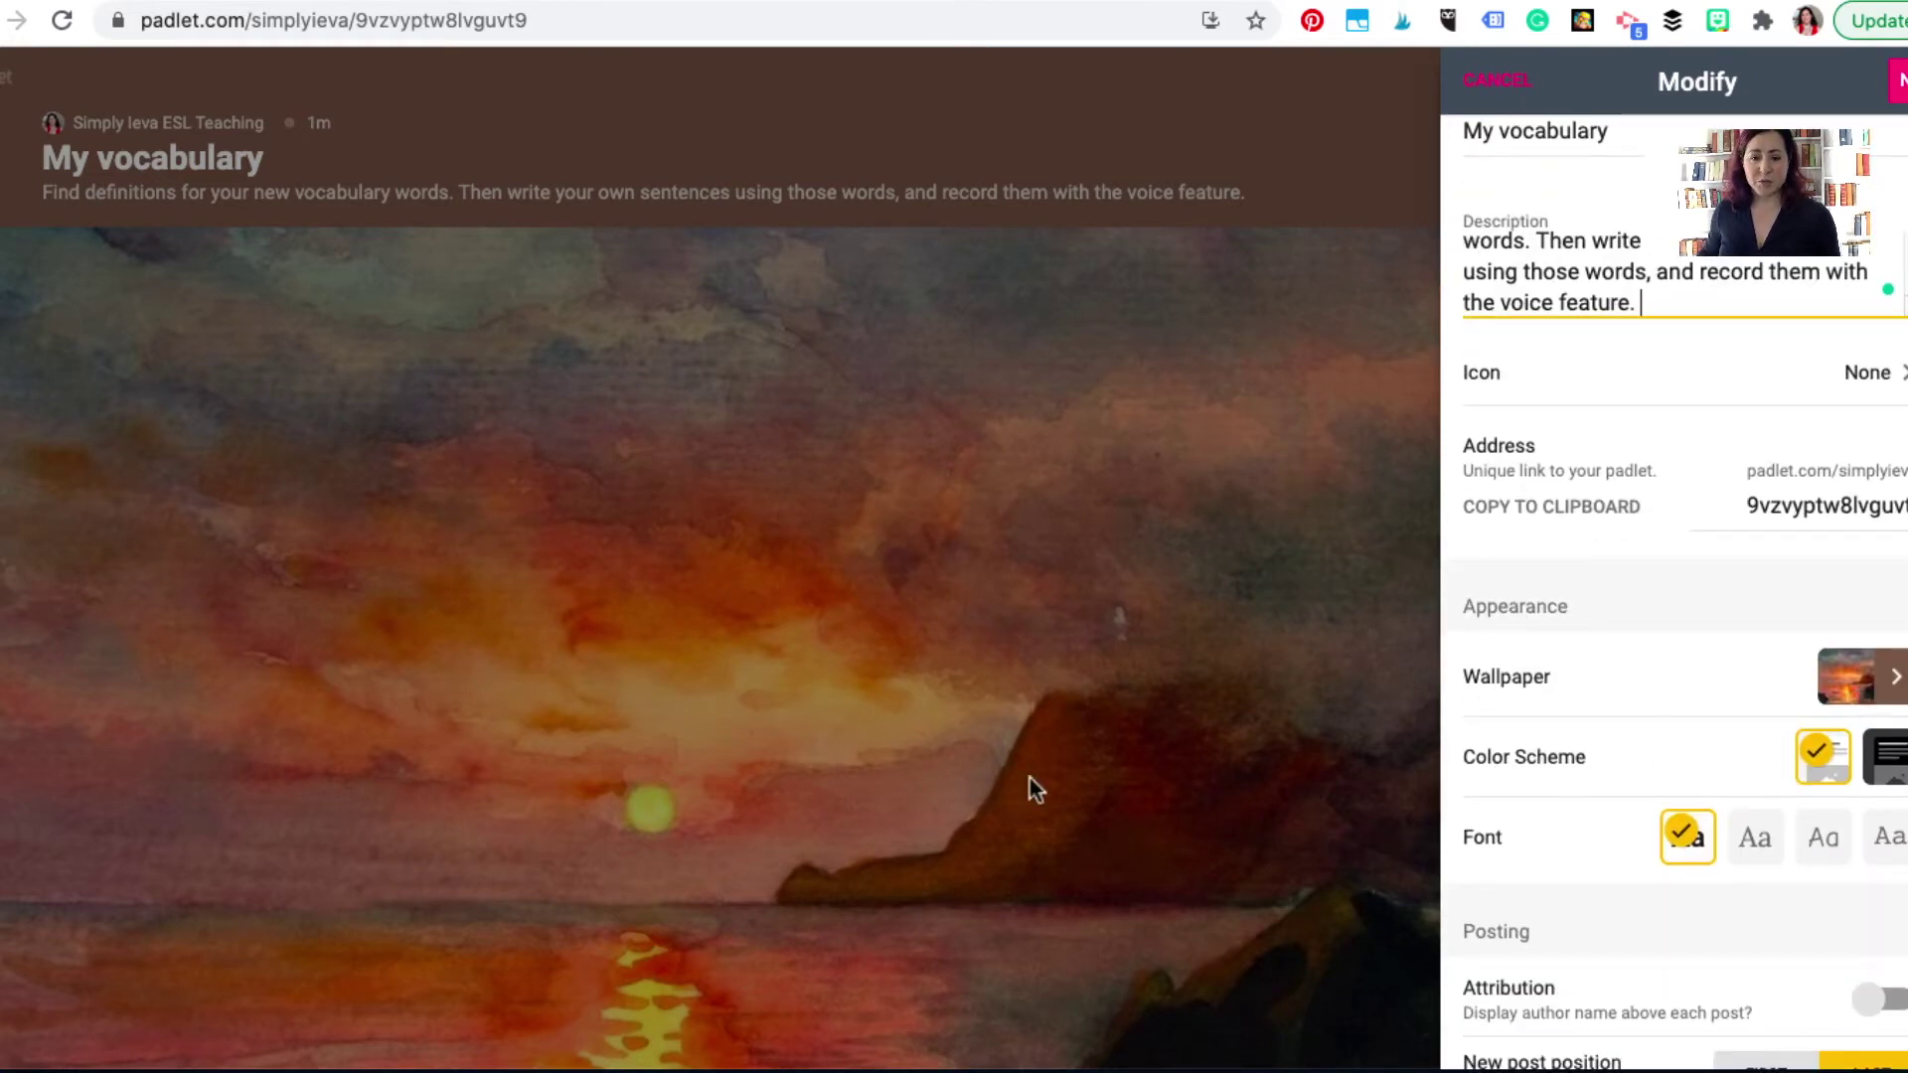
left_click(1898, 681)
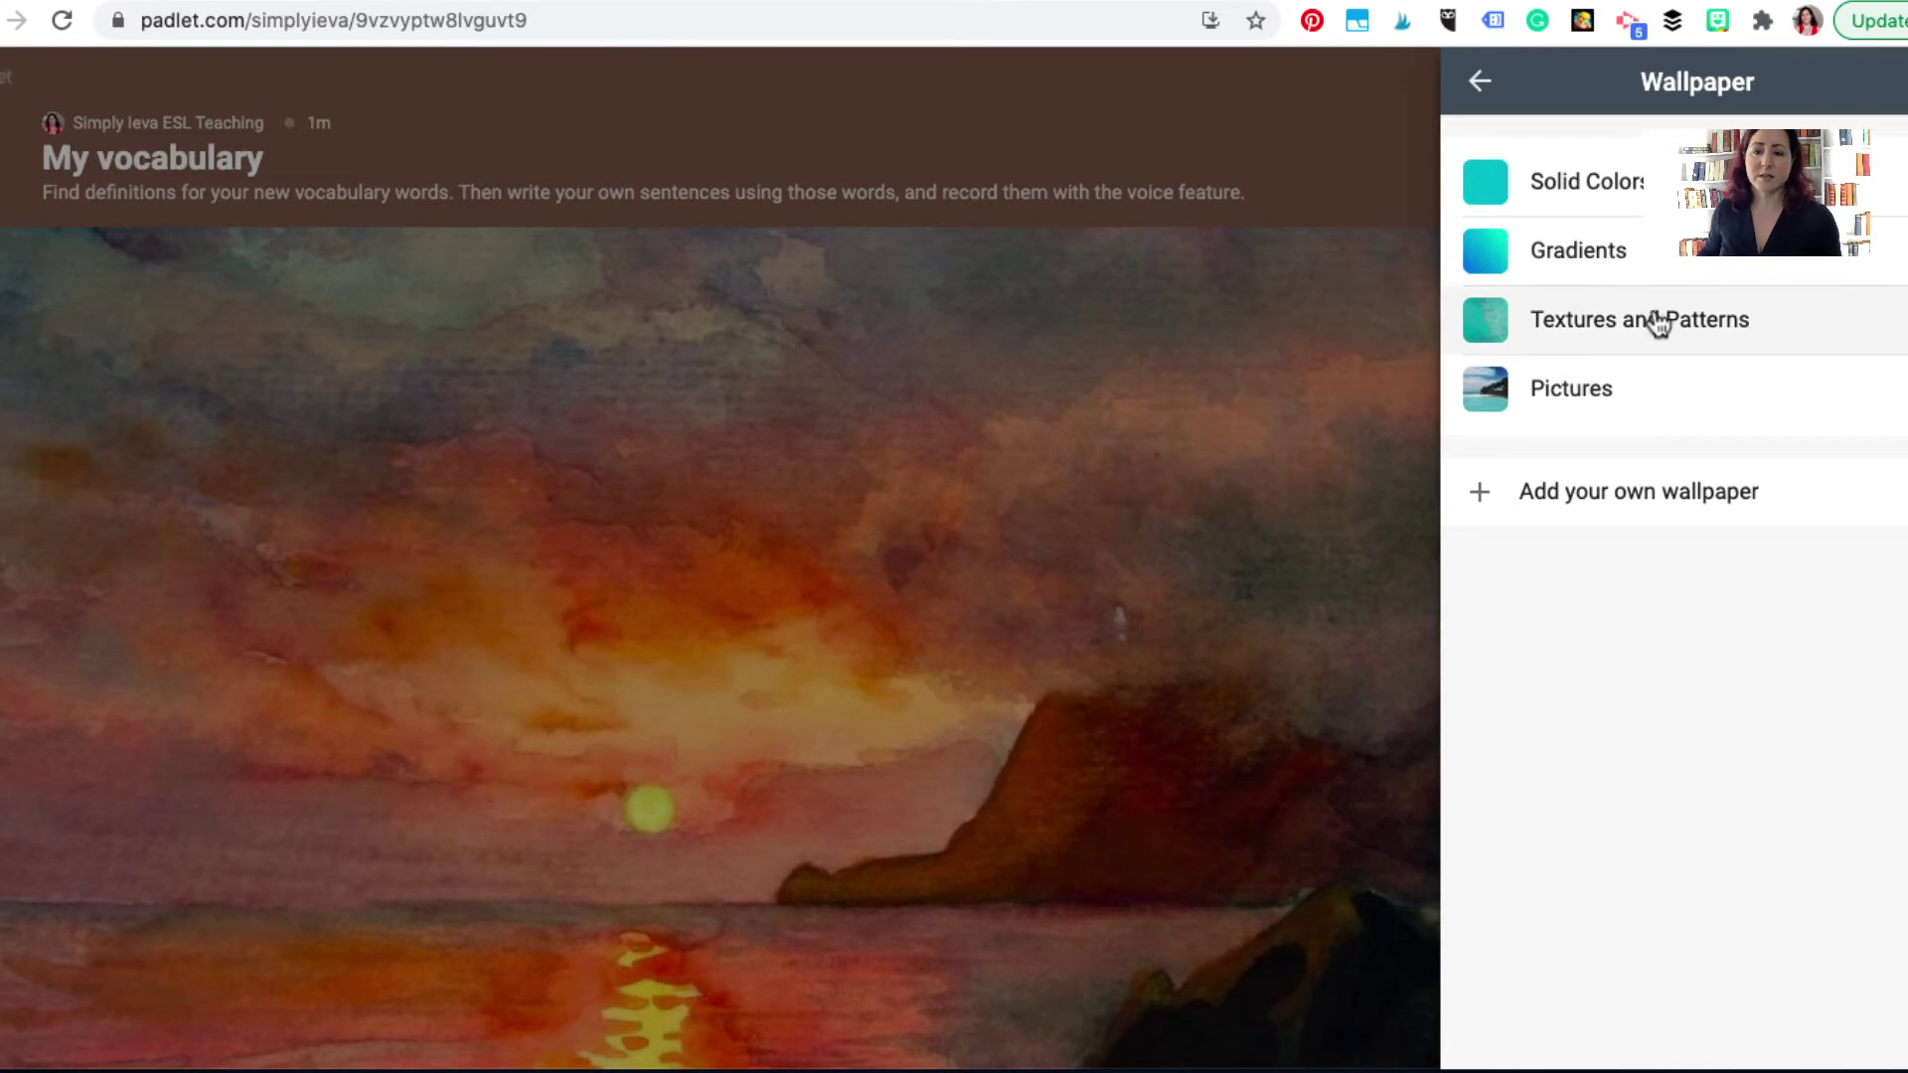
left_click(1483, 81)
Step: Turn on Attribution and Comments for the padlet's posts, then save the settings and proceed to the board
scroll(1612, 728, "down", 3)
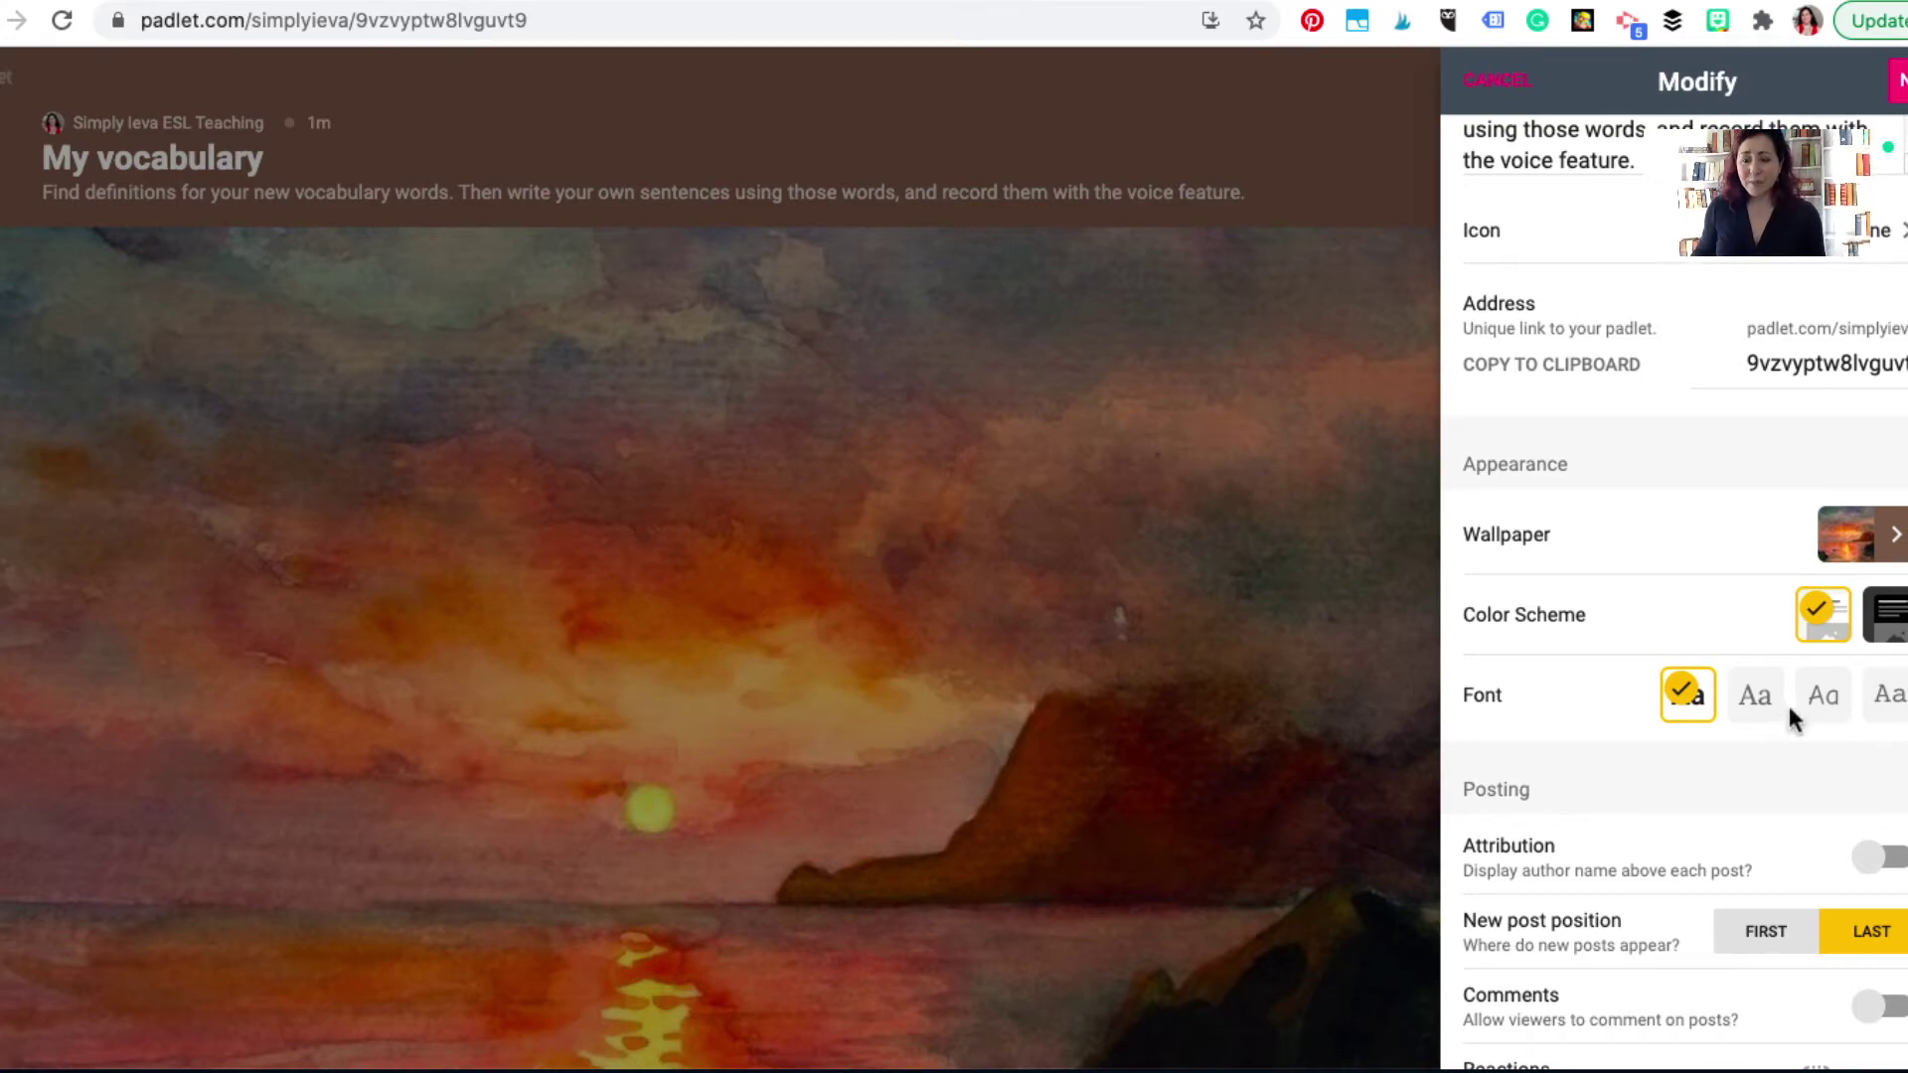
scroll(1786, 715, "down", 3)
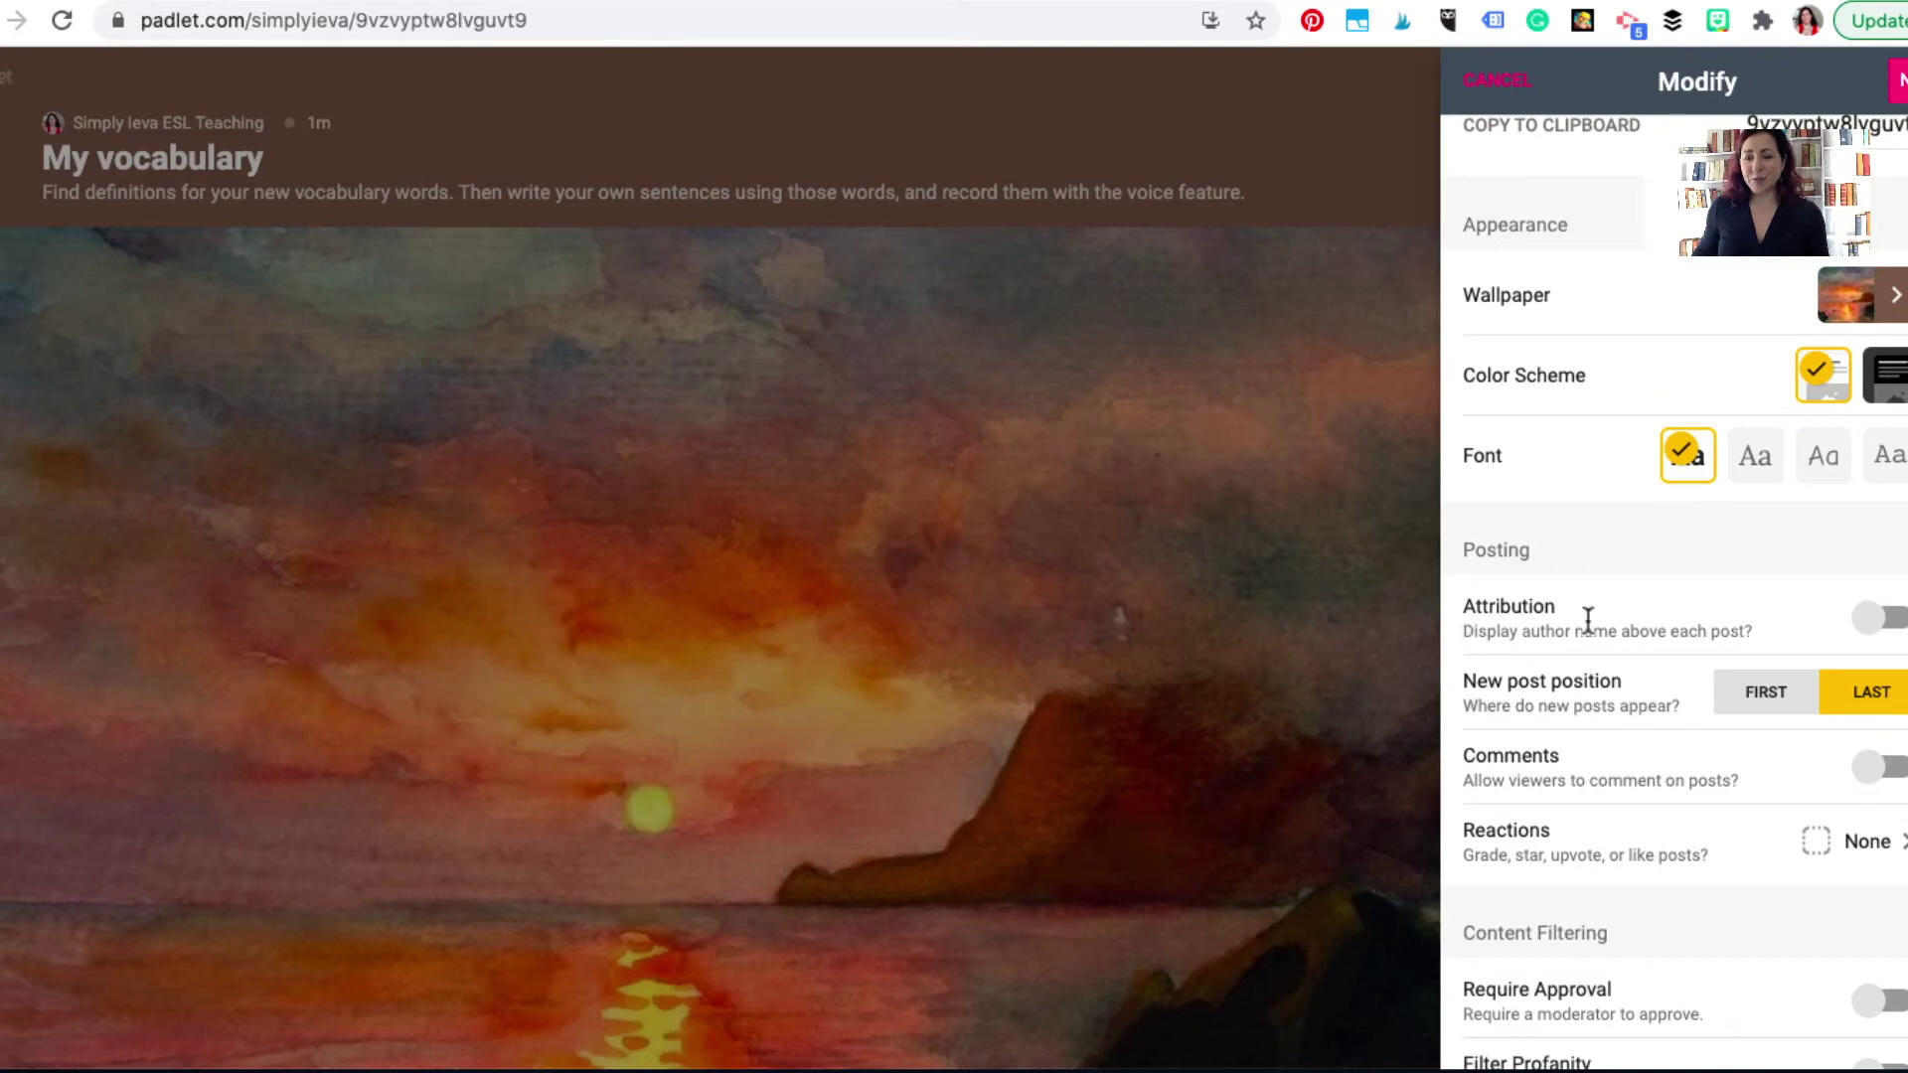
left_click(1899, 618)
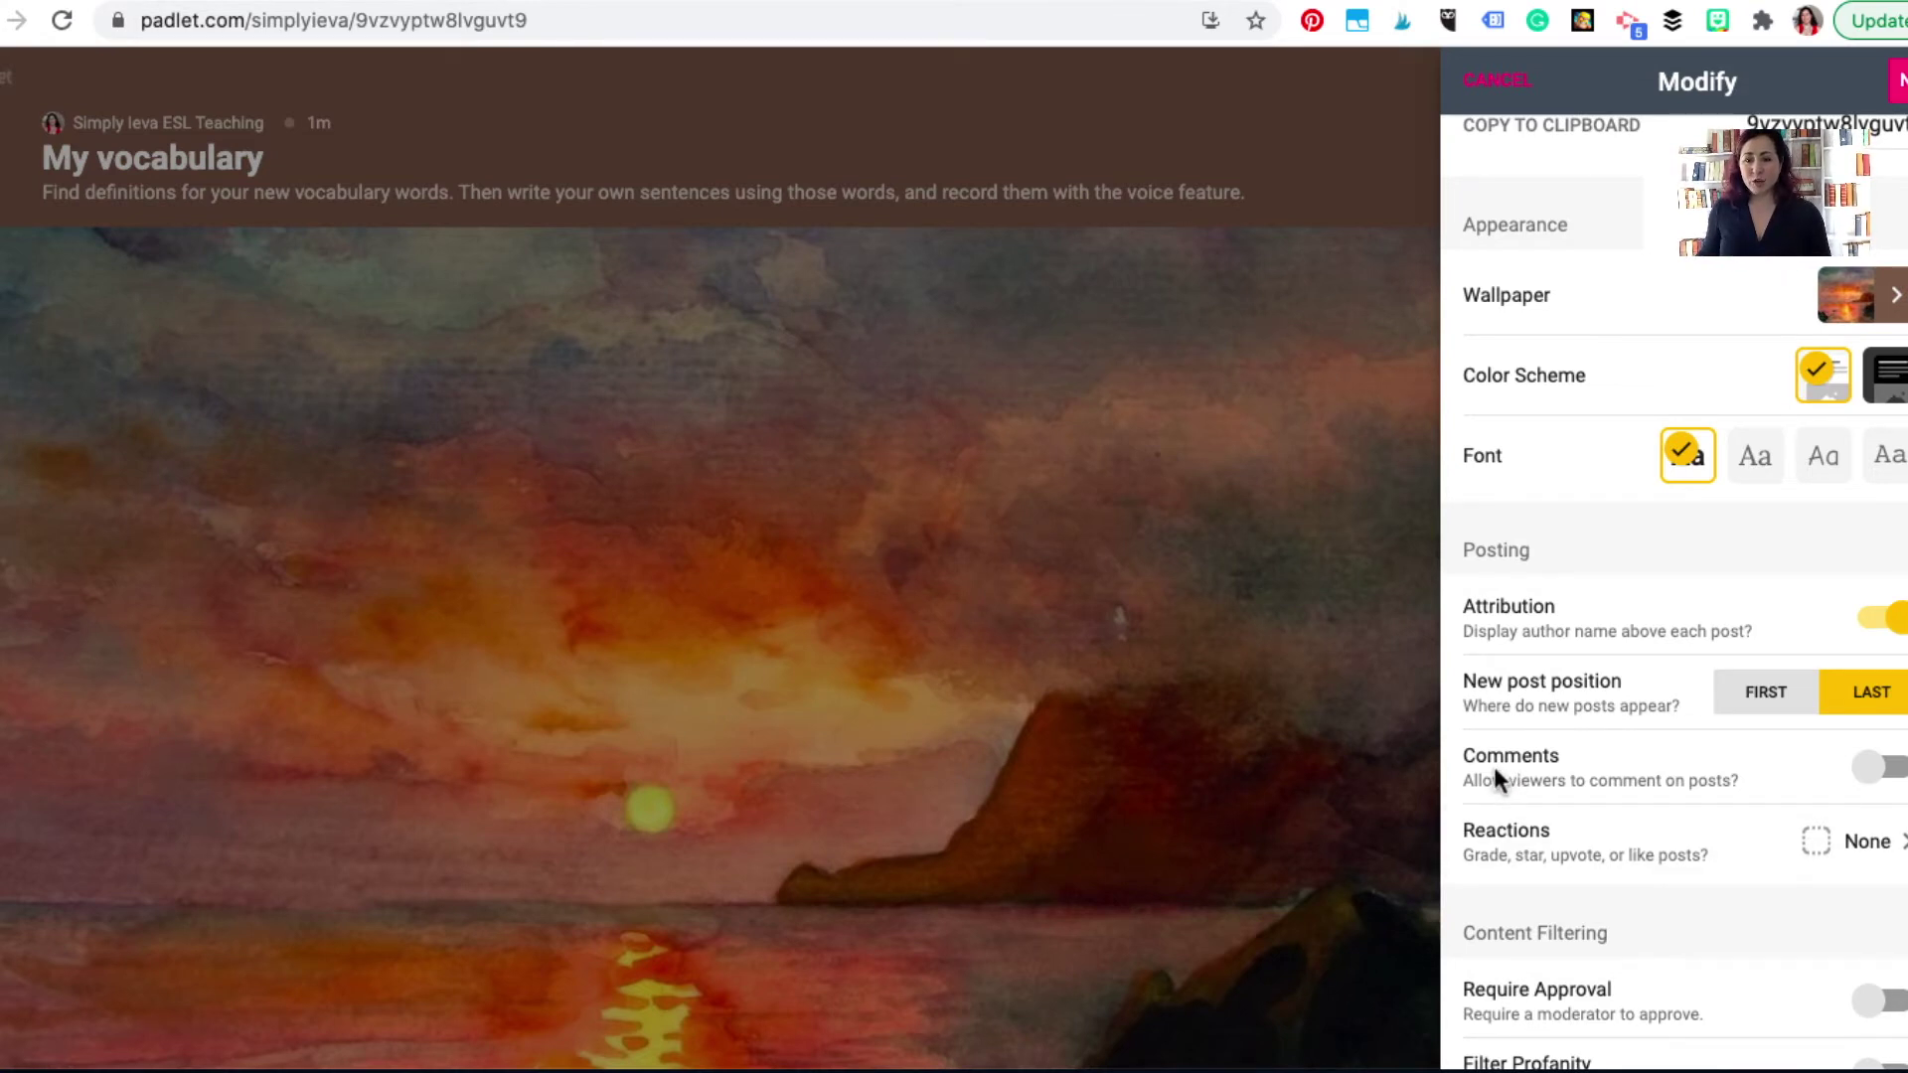
left_click(1891, 768)
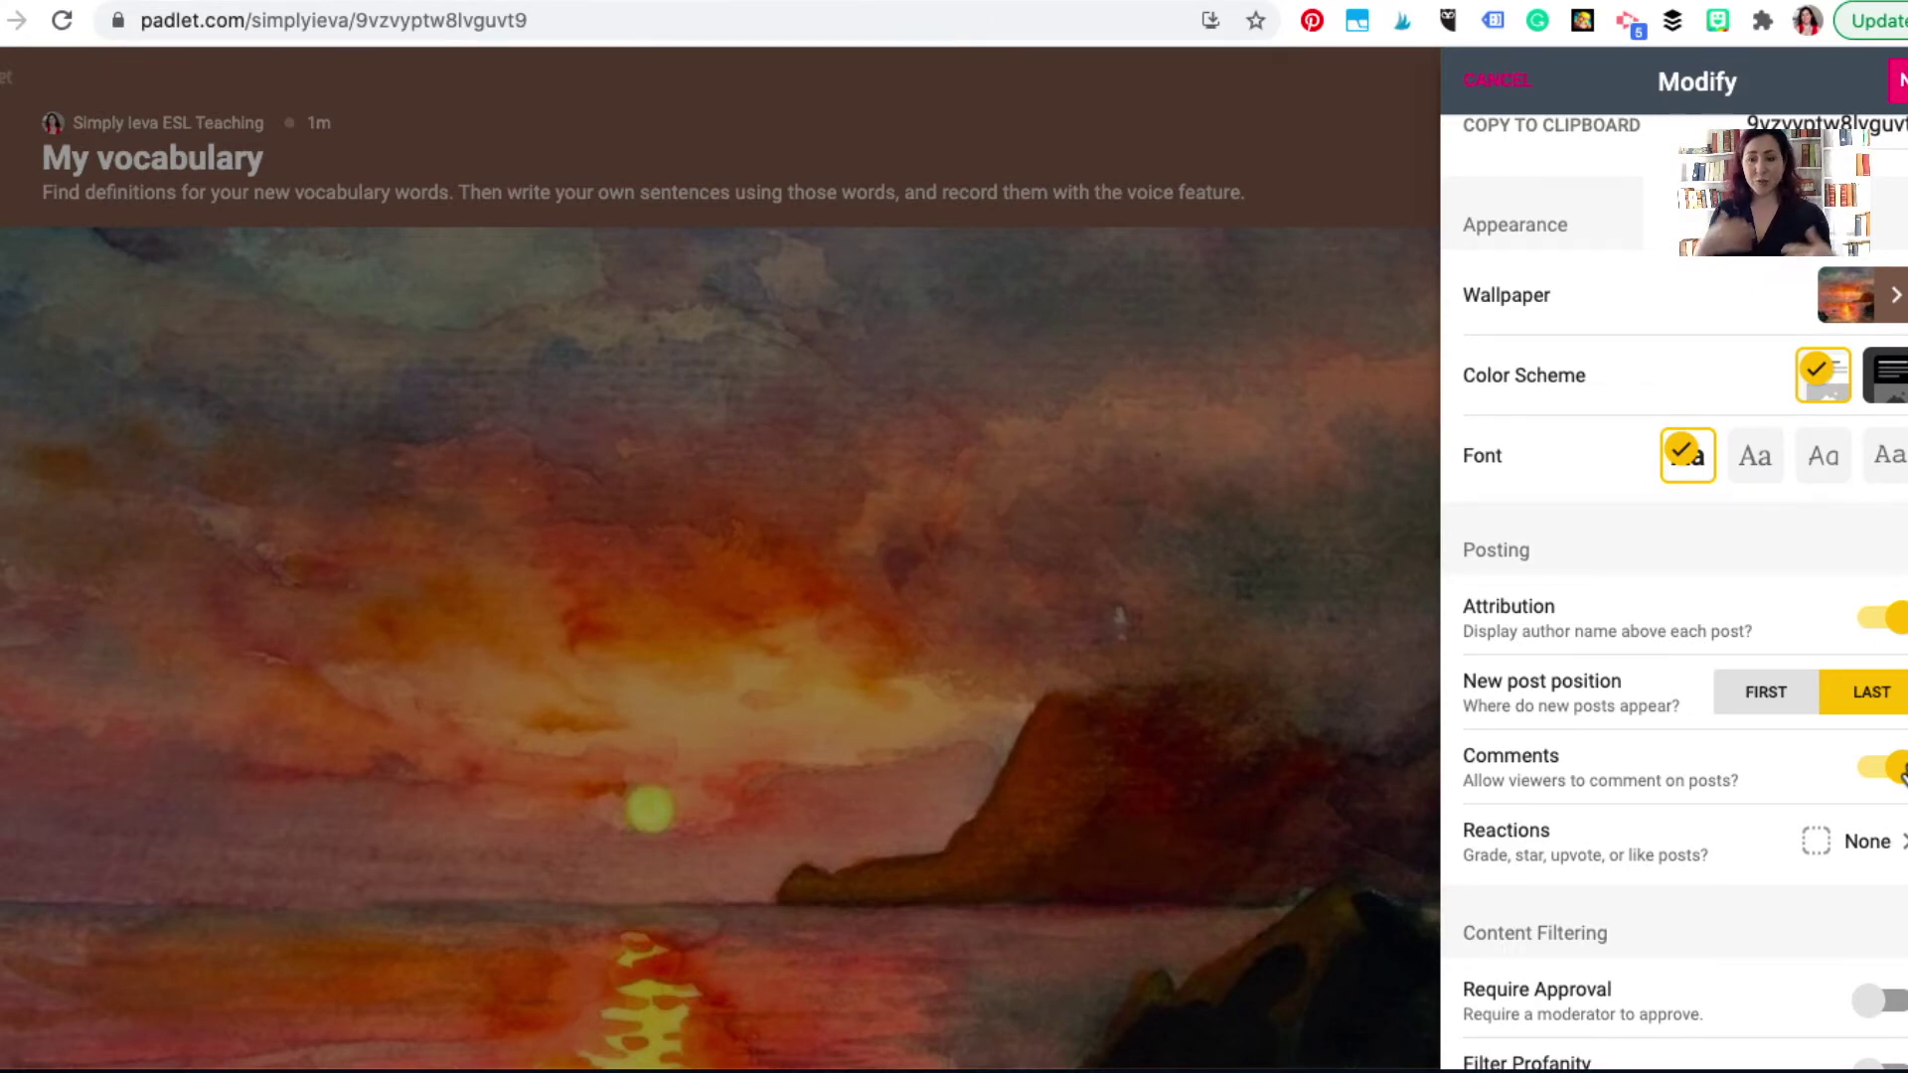
scroll(1584, 834, "down", 3)
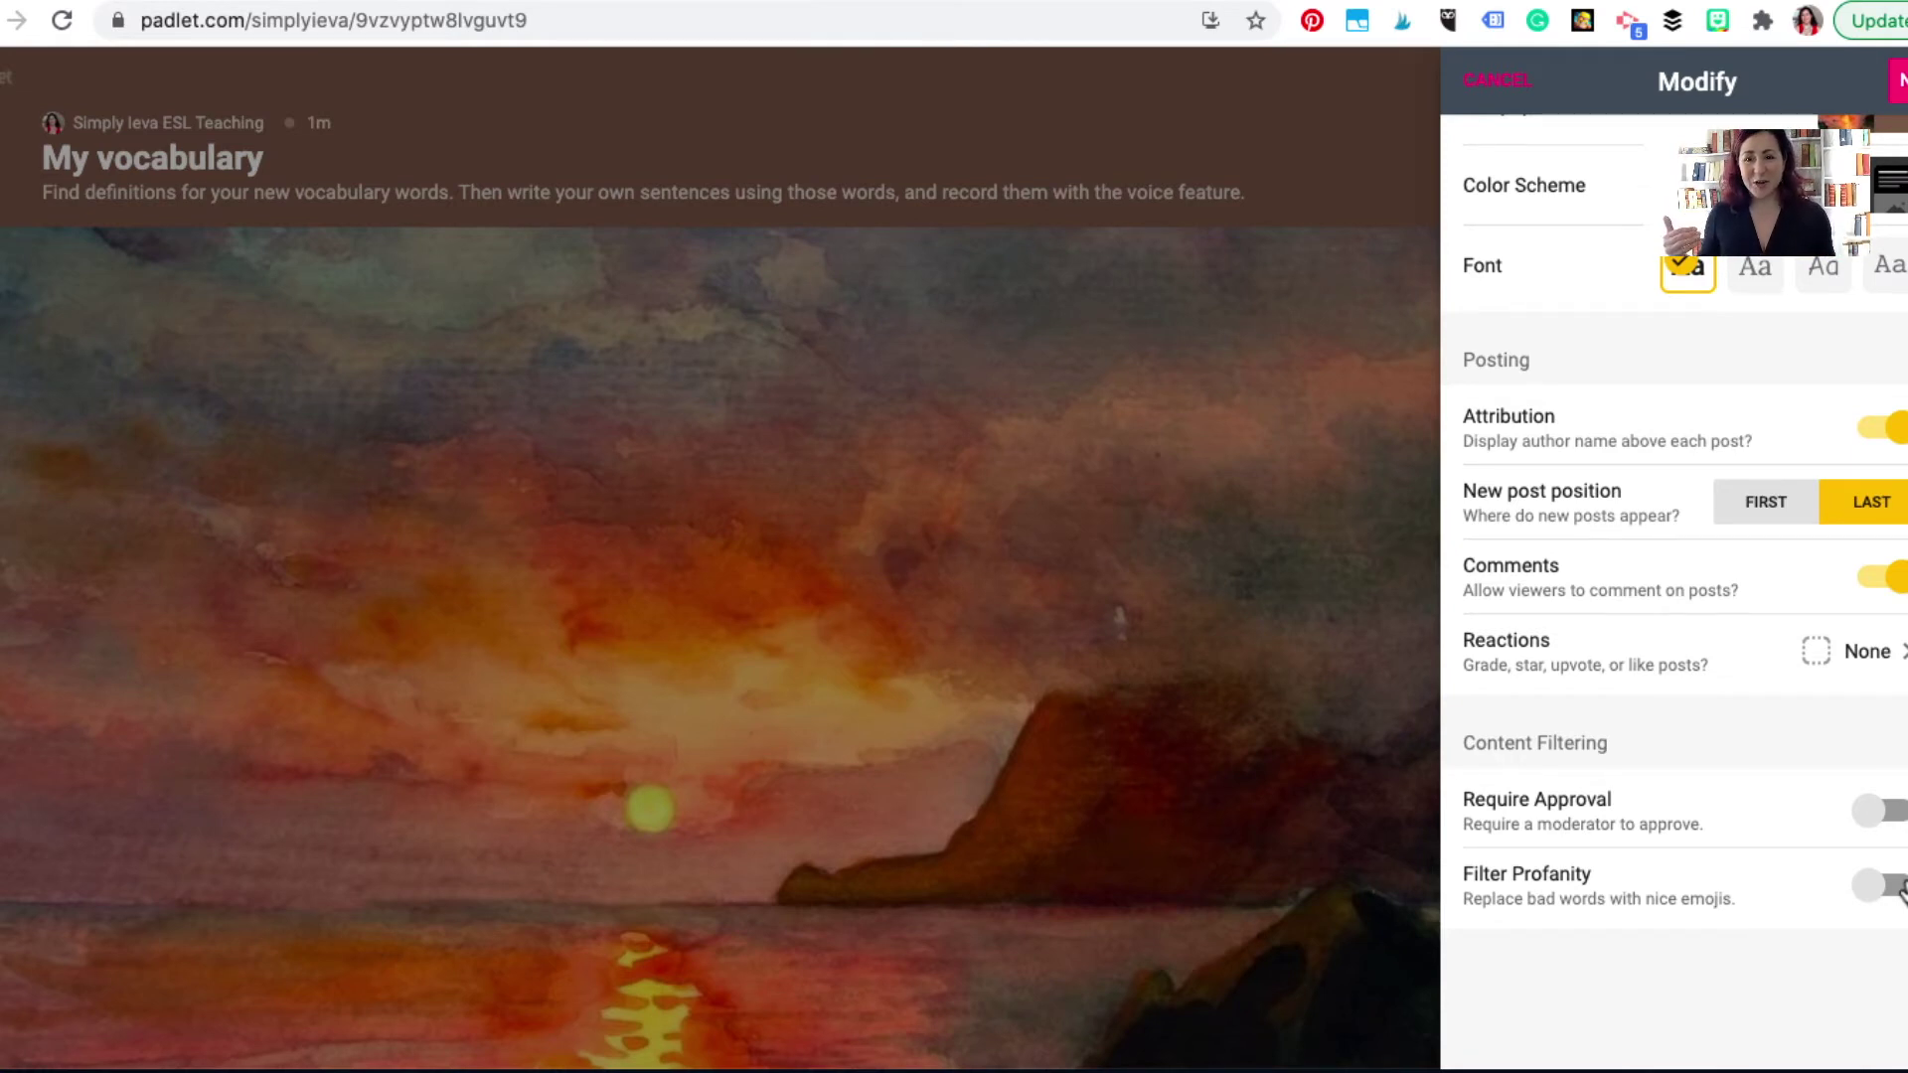
left_click(1899, 89)
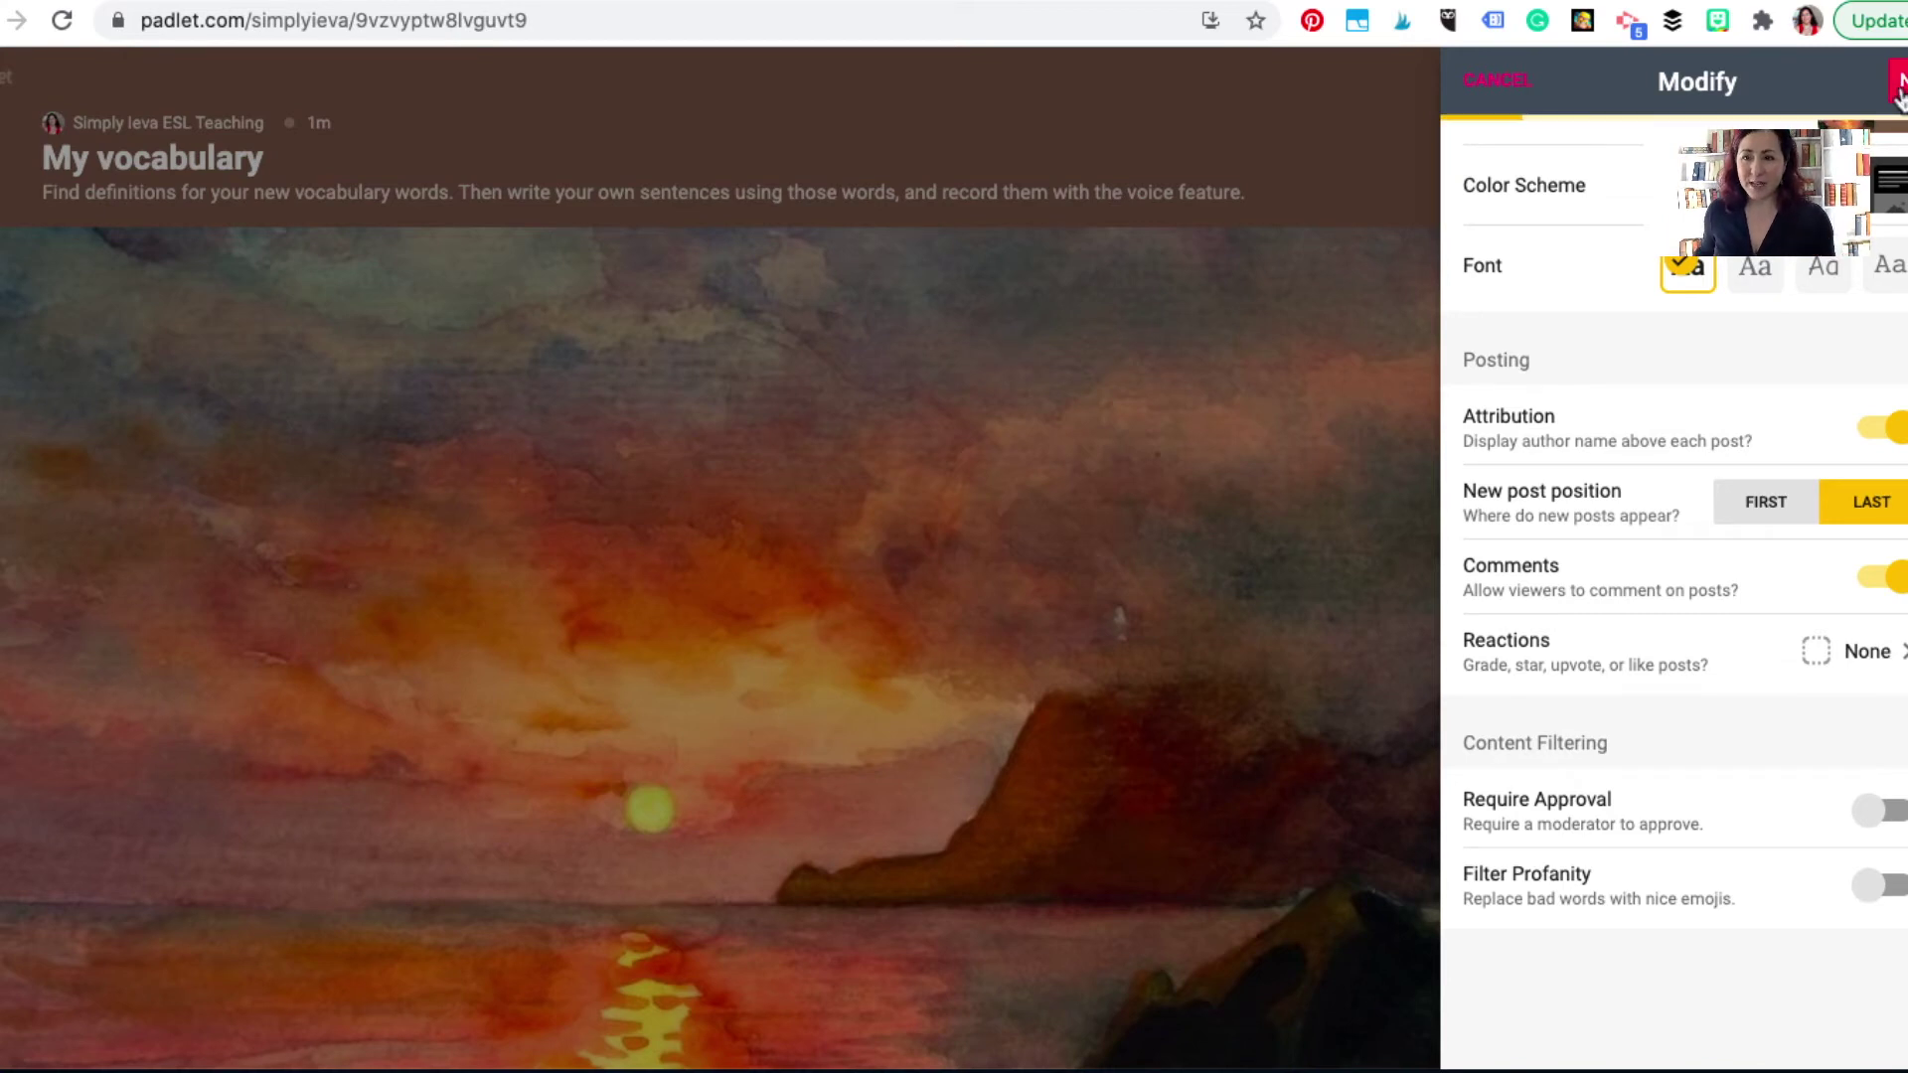
left_click(1704, 451)
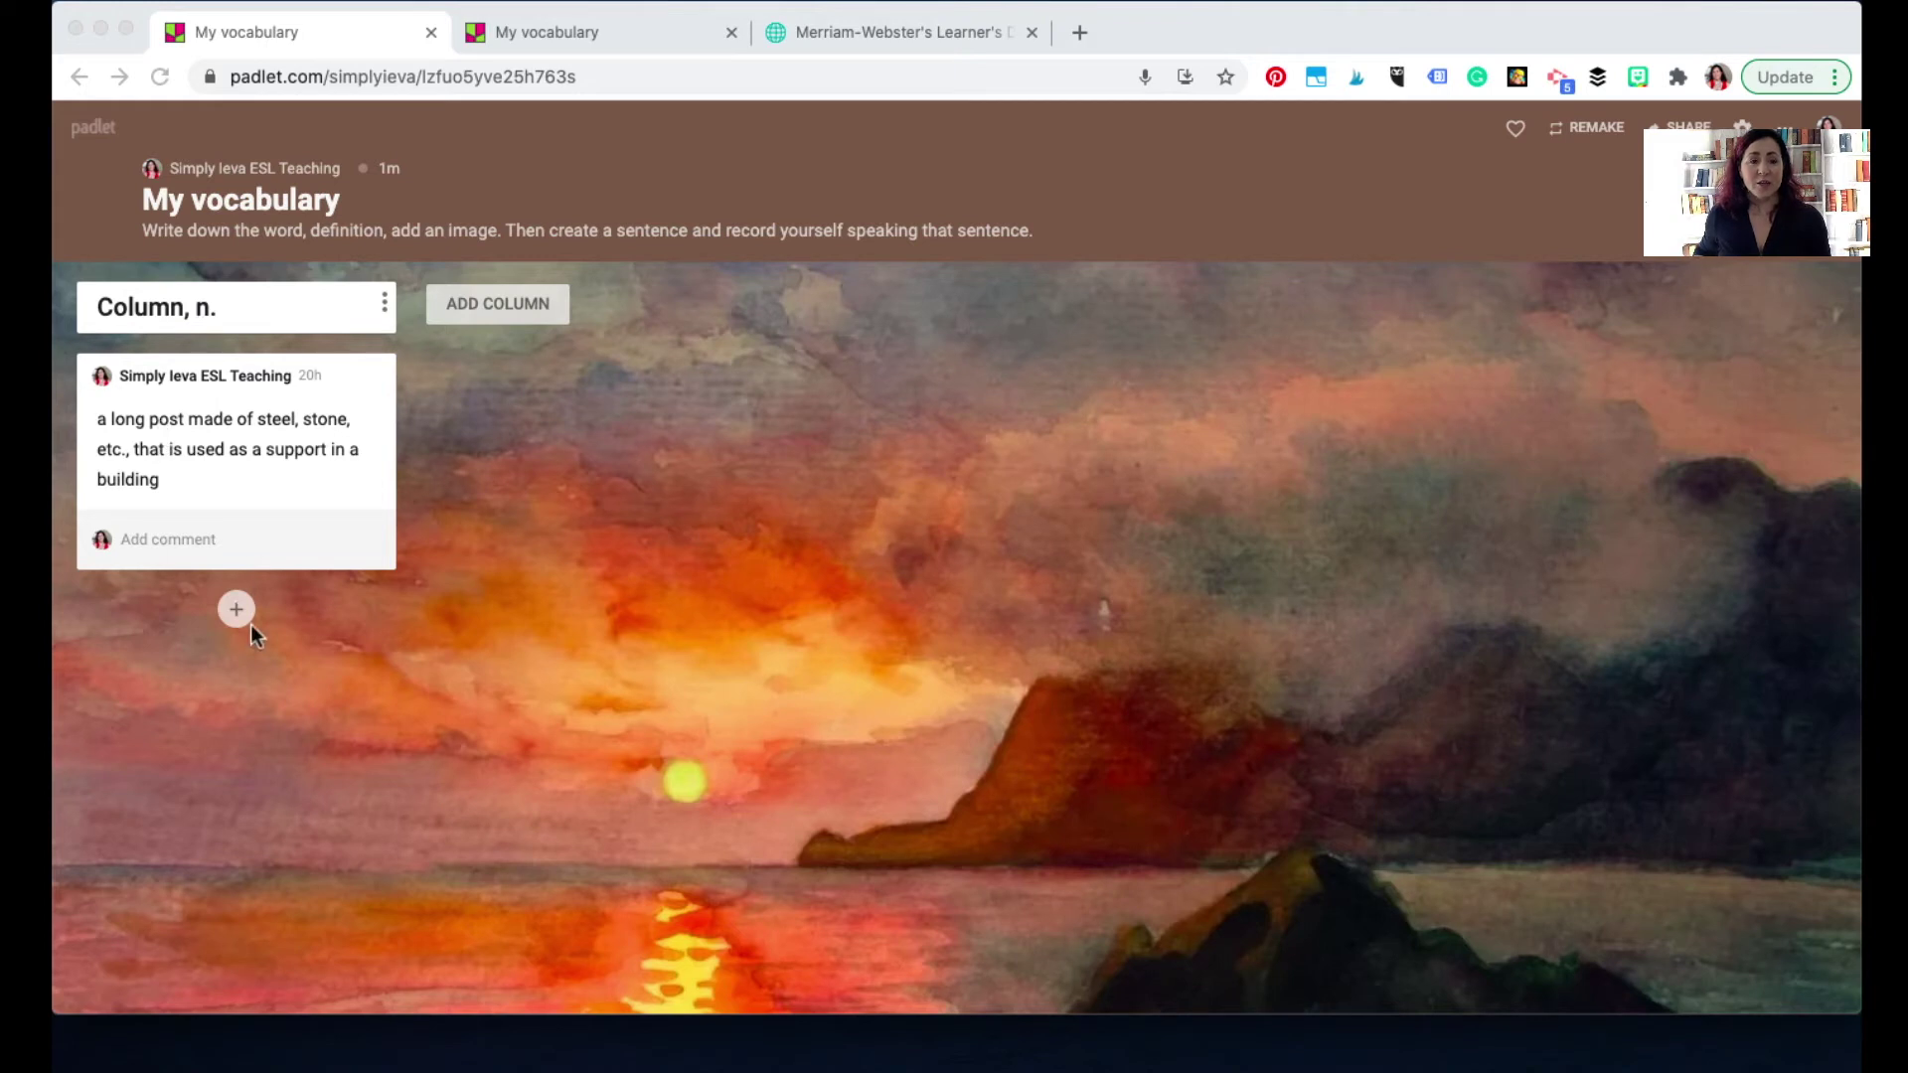
Step: Search images for "column" and attach the "Precast and Foam" column photo to the definition post under "Column, n."
left_click(244, 464)
left_click(241, 463)
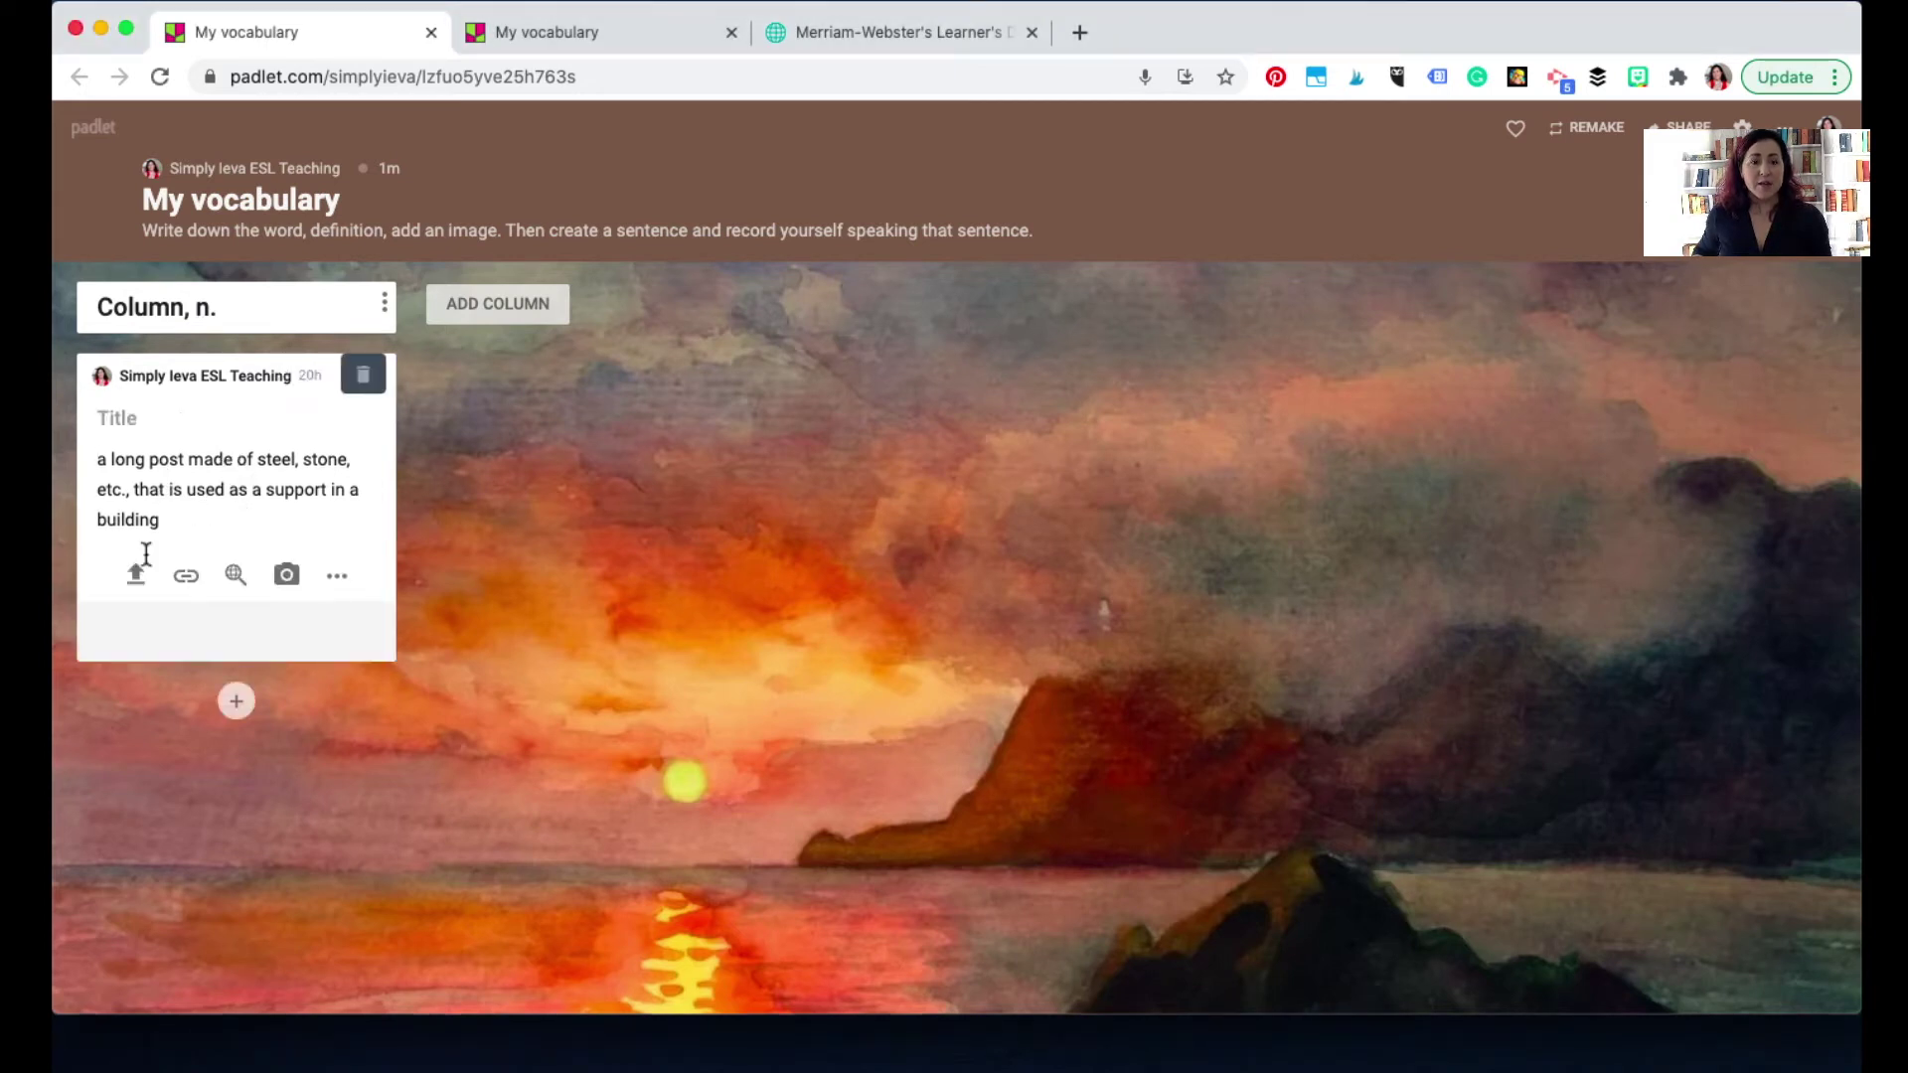
left_click(98, 461)
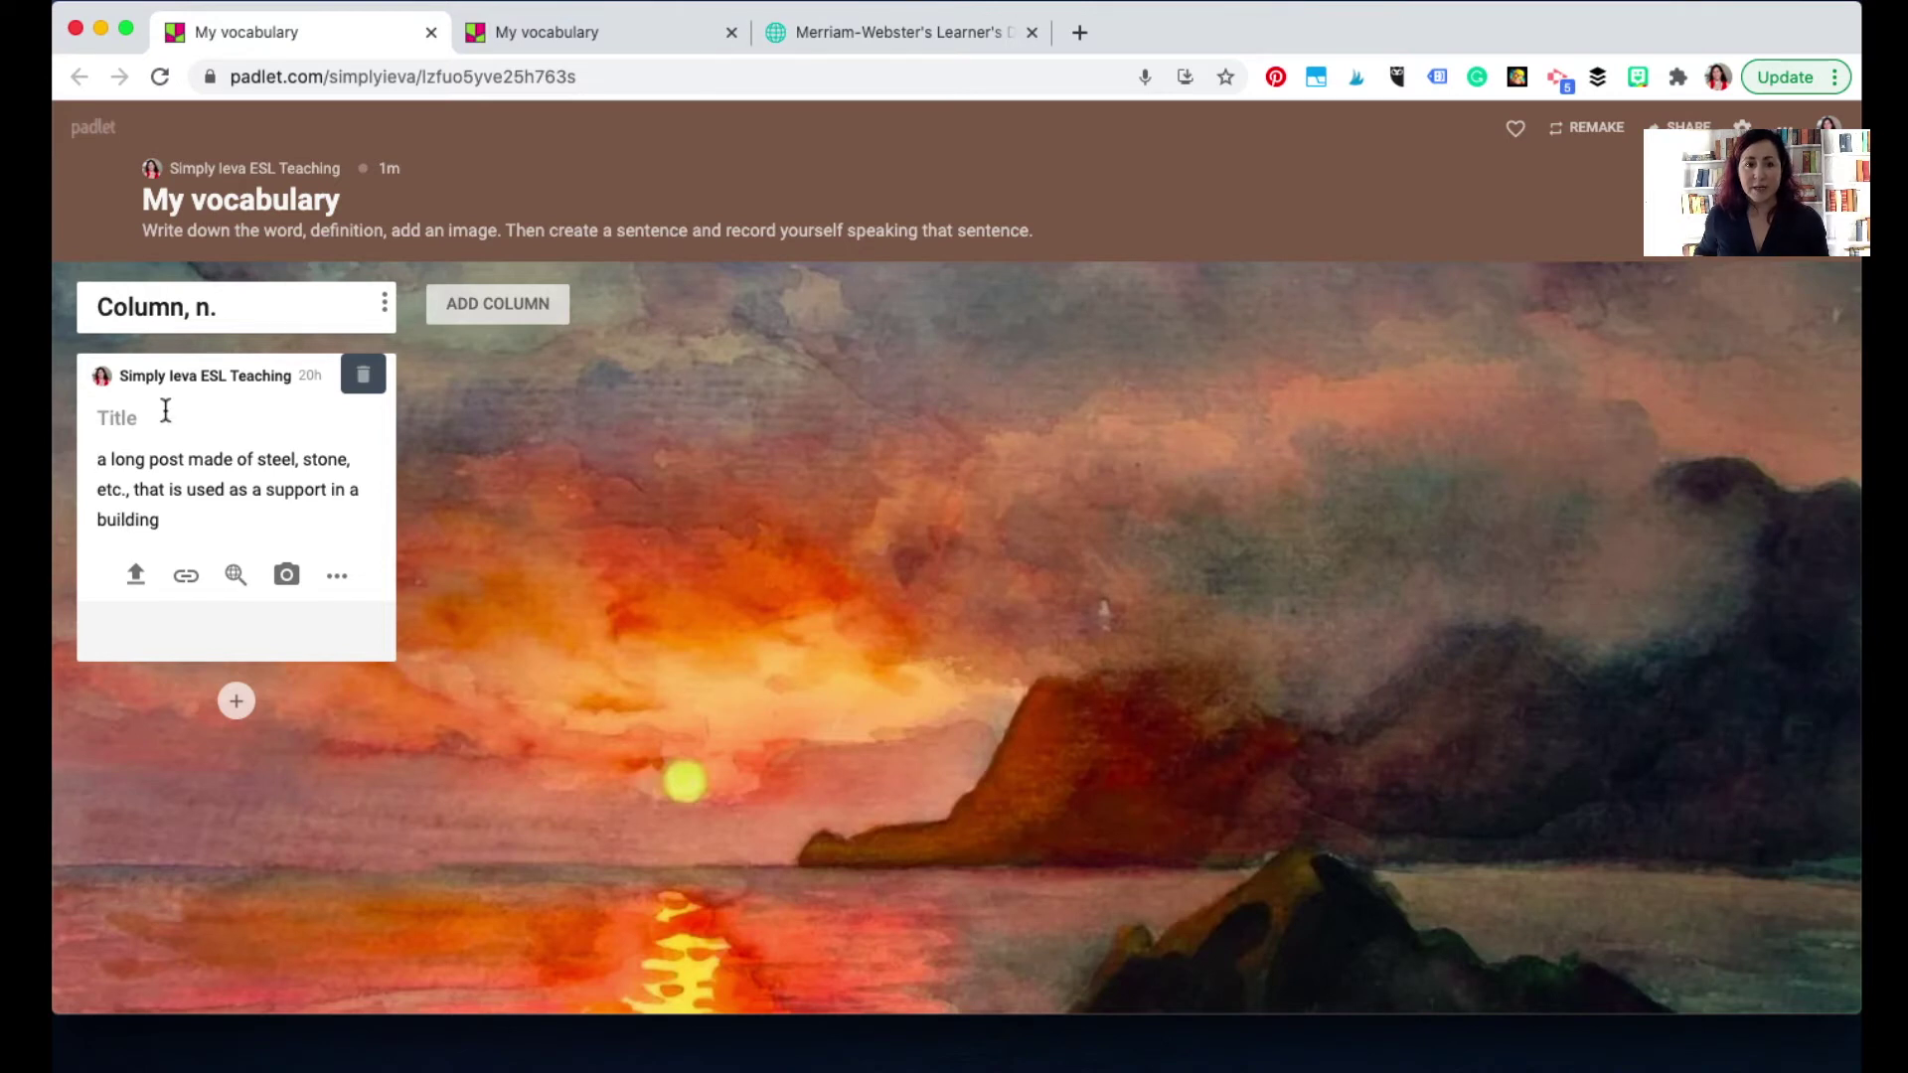
left_click(133, 428)
left_click(236, 587)
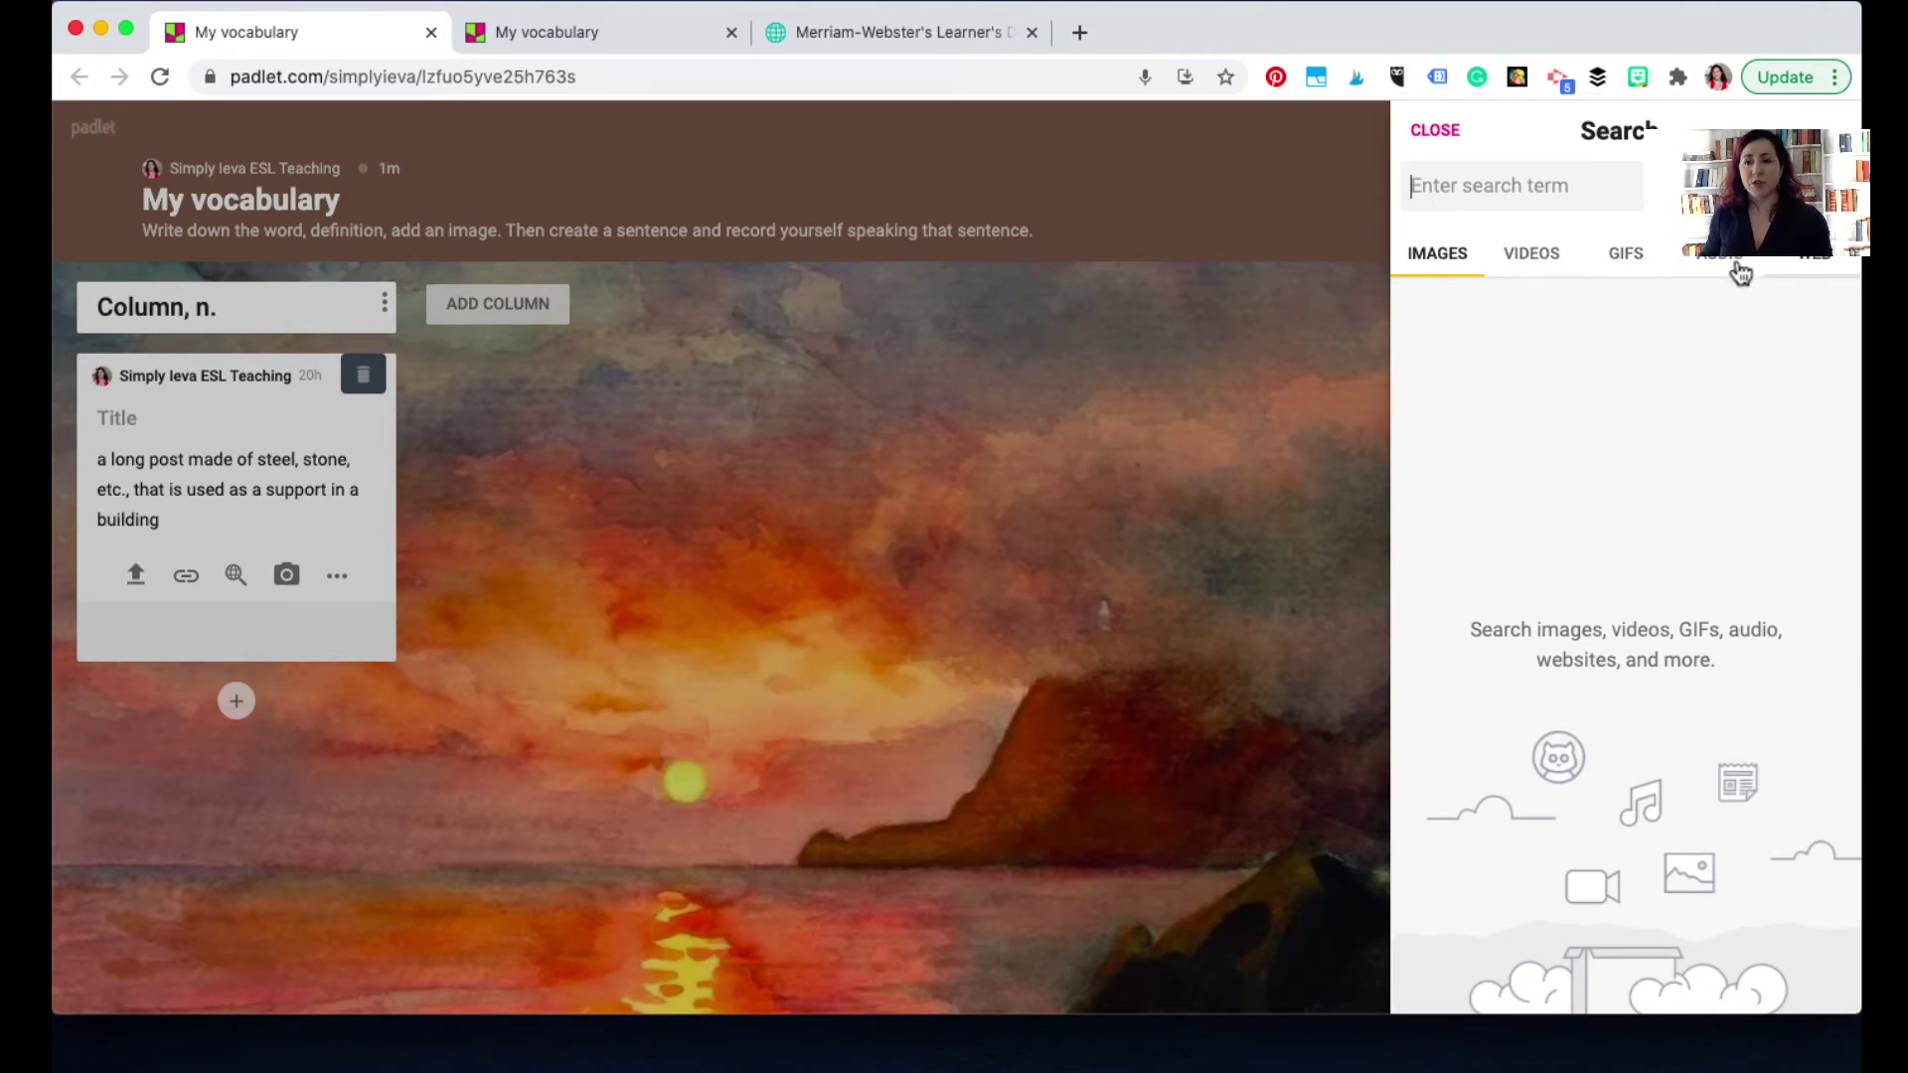
type("column")
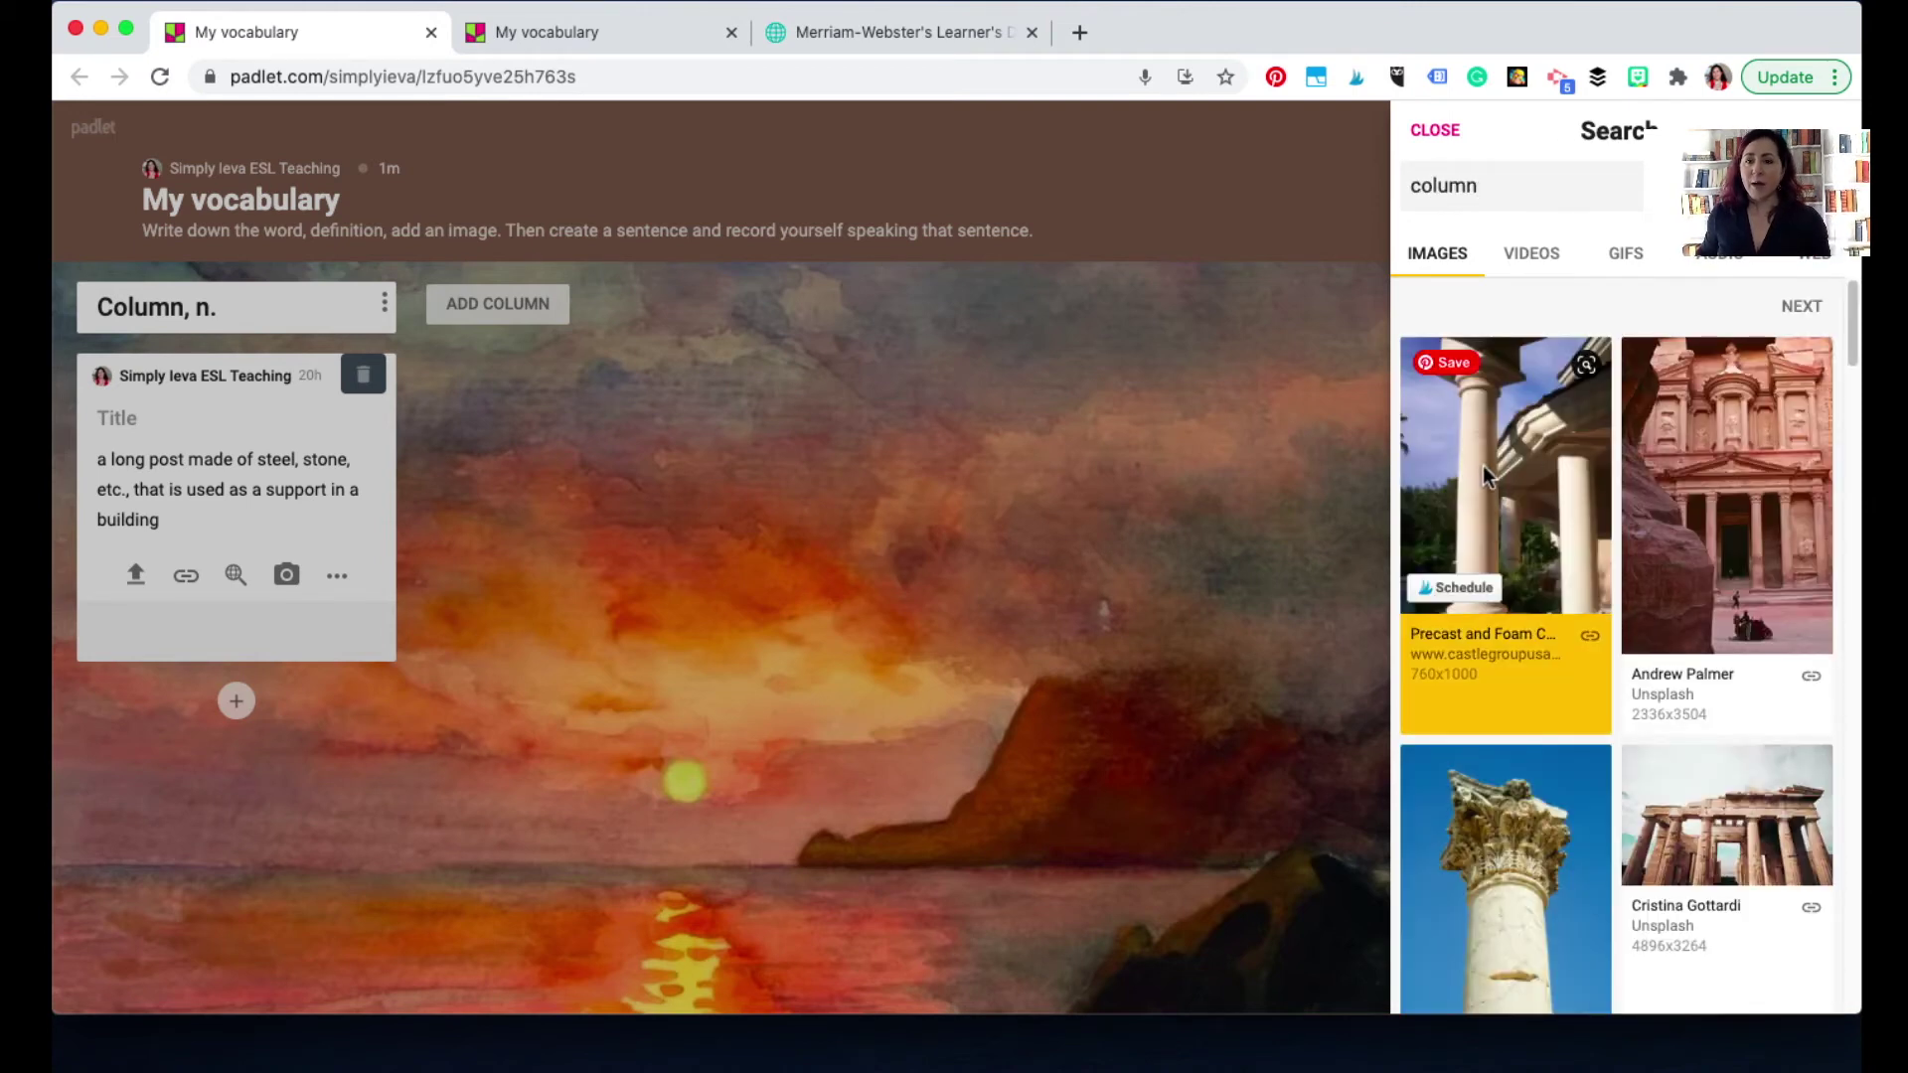
left_click(1488, 480)
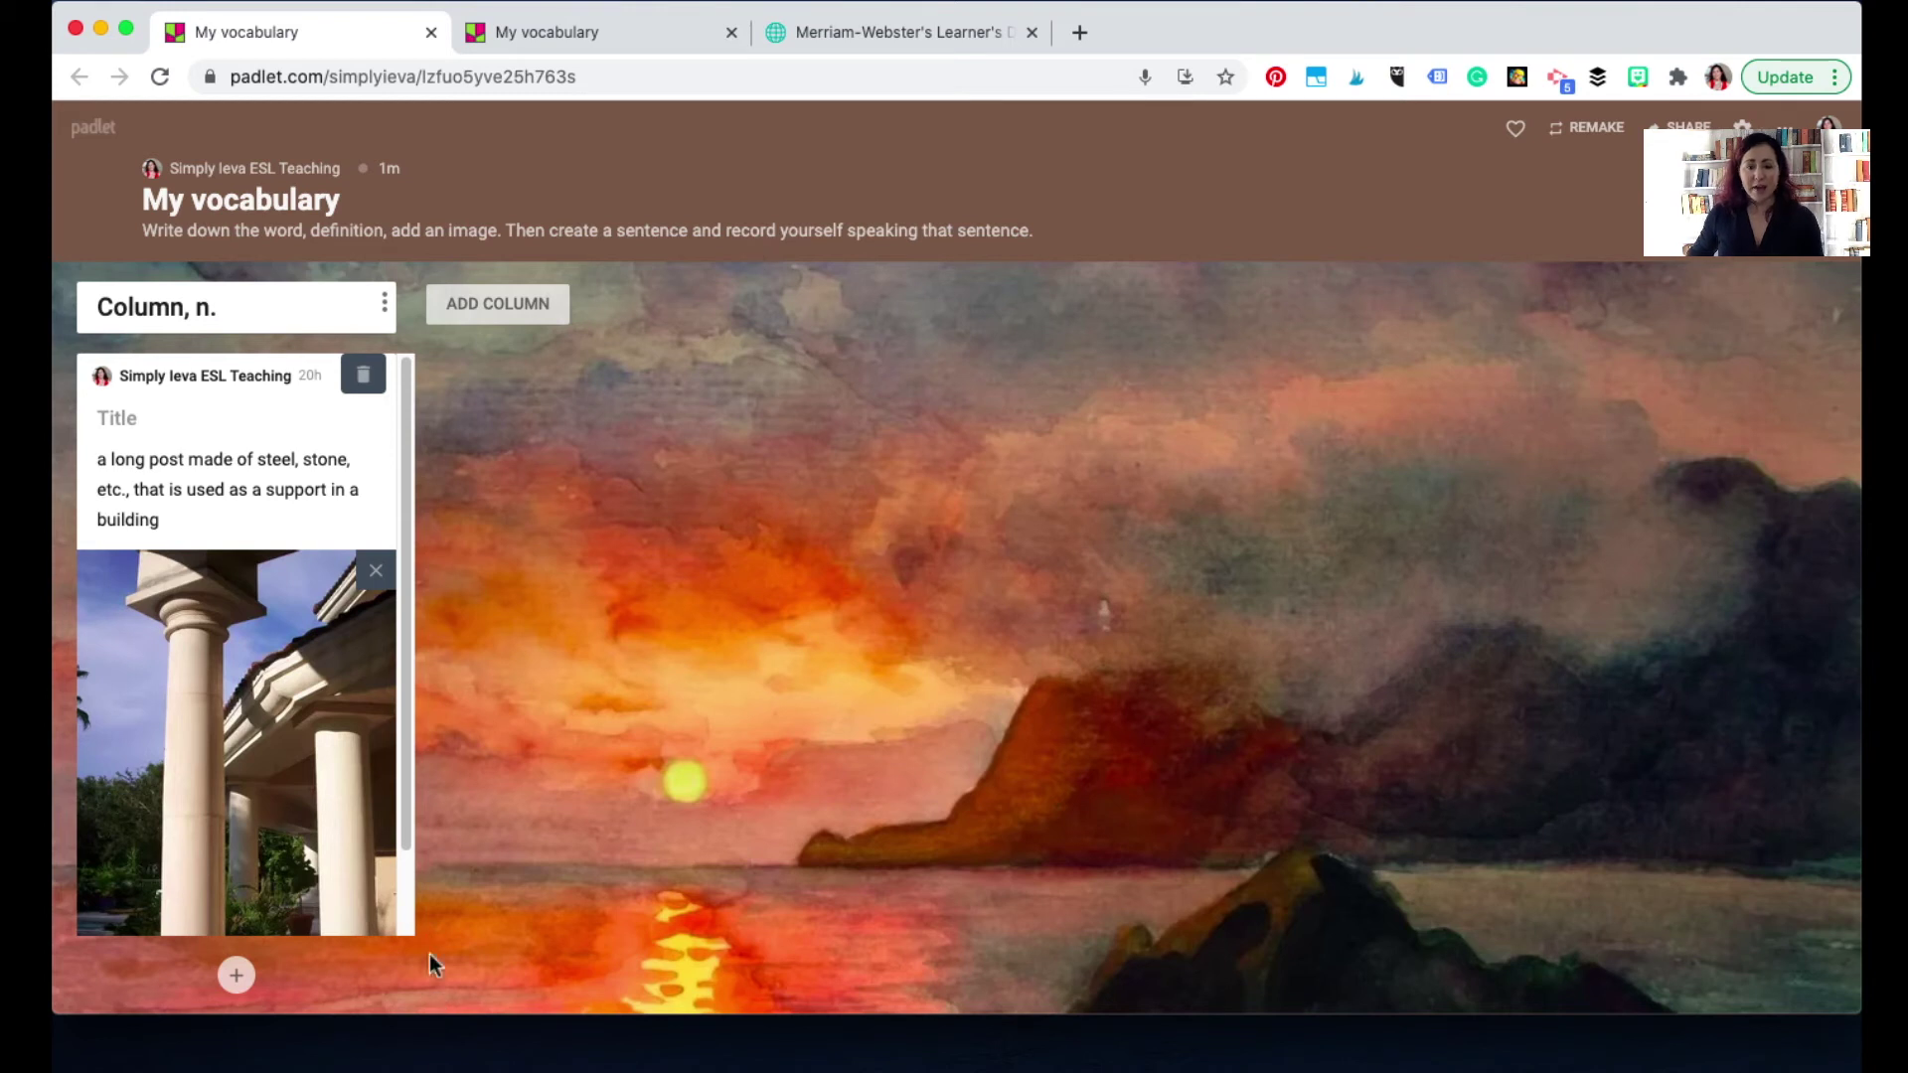
Step: Add a second post under "Column, n." with the sentence "Many homes in ancient Greece had columns."
left_click(235, 975)
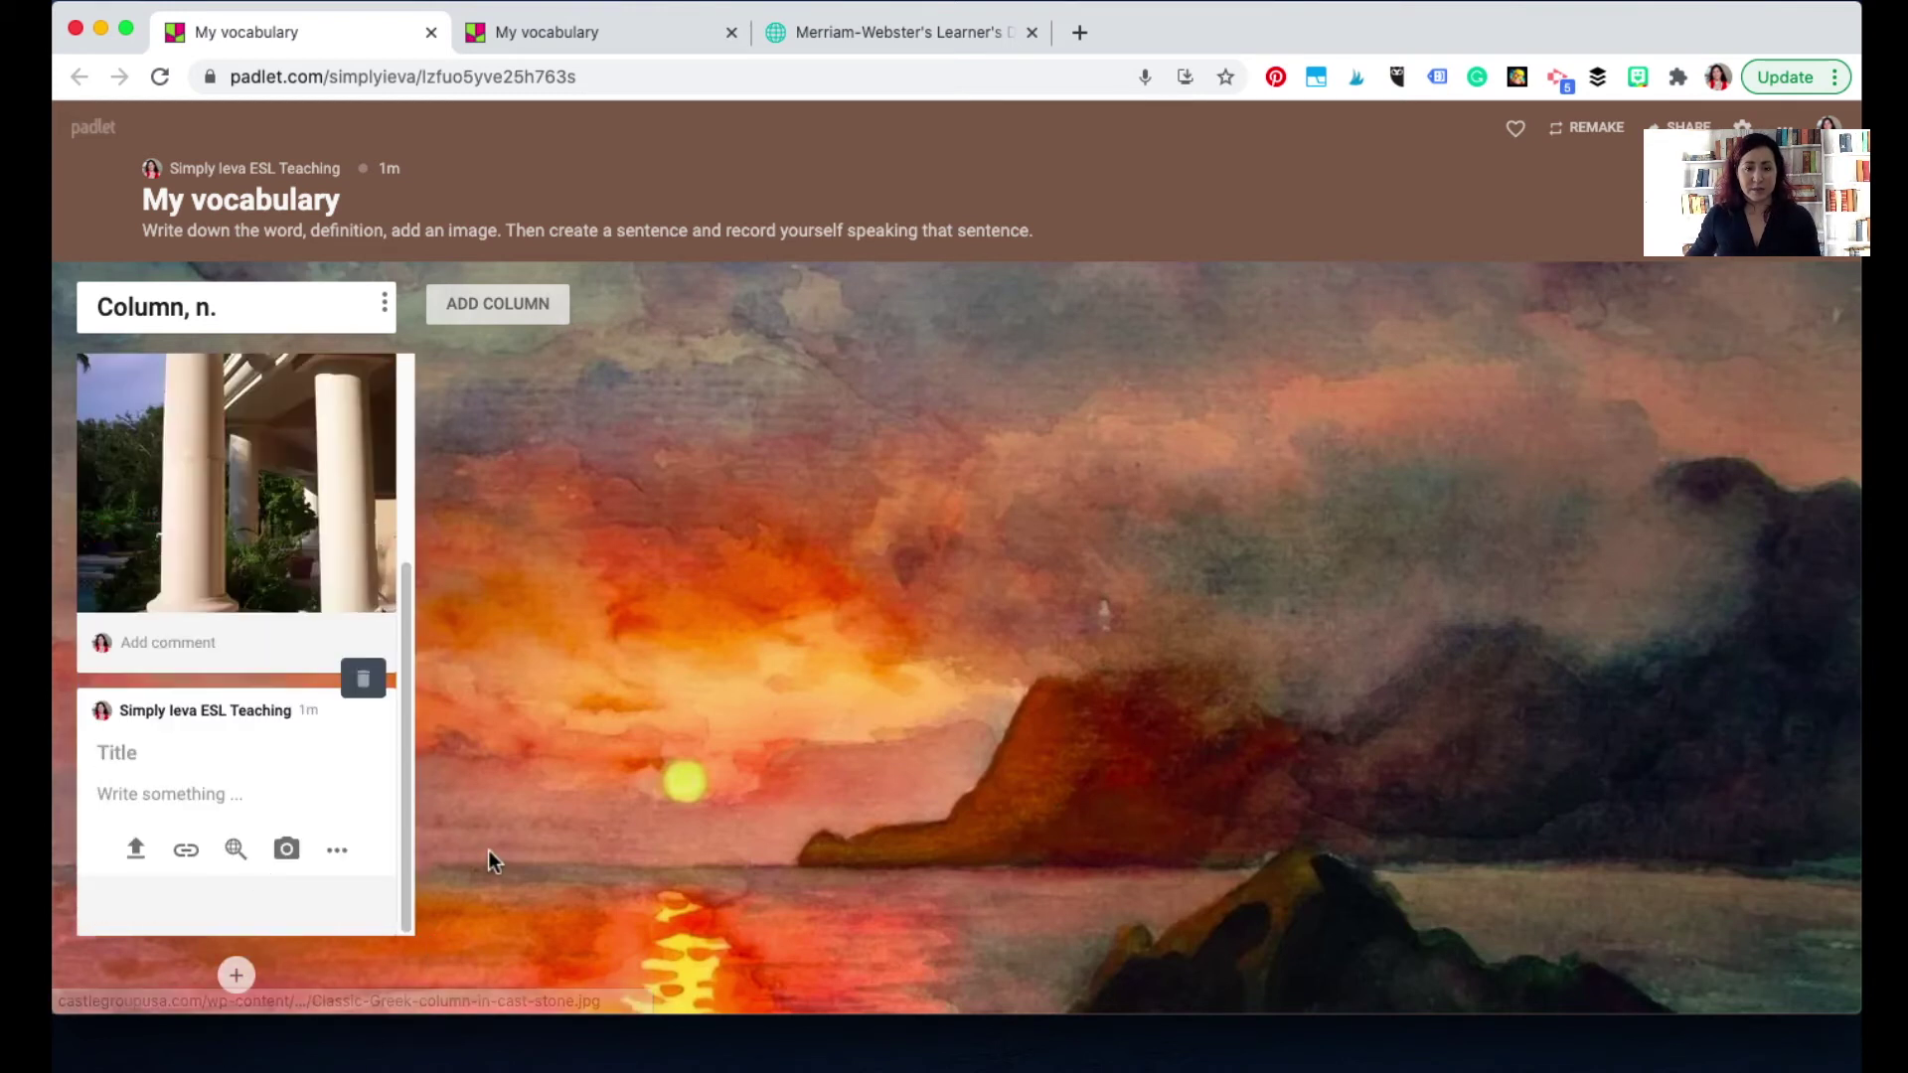
left_click(171, 795)
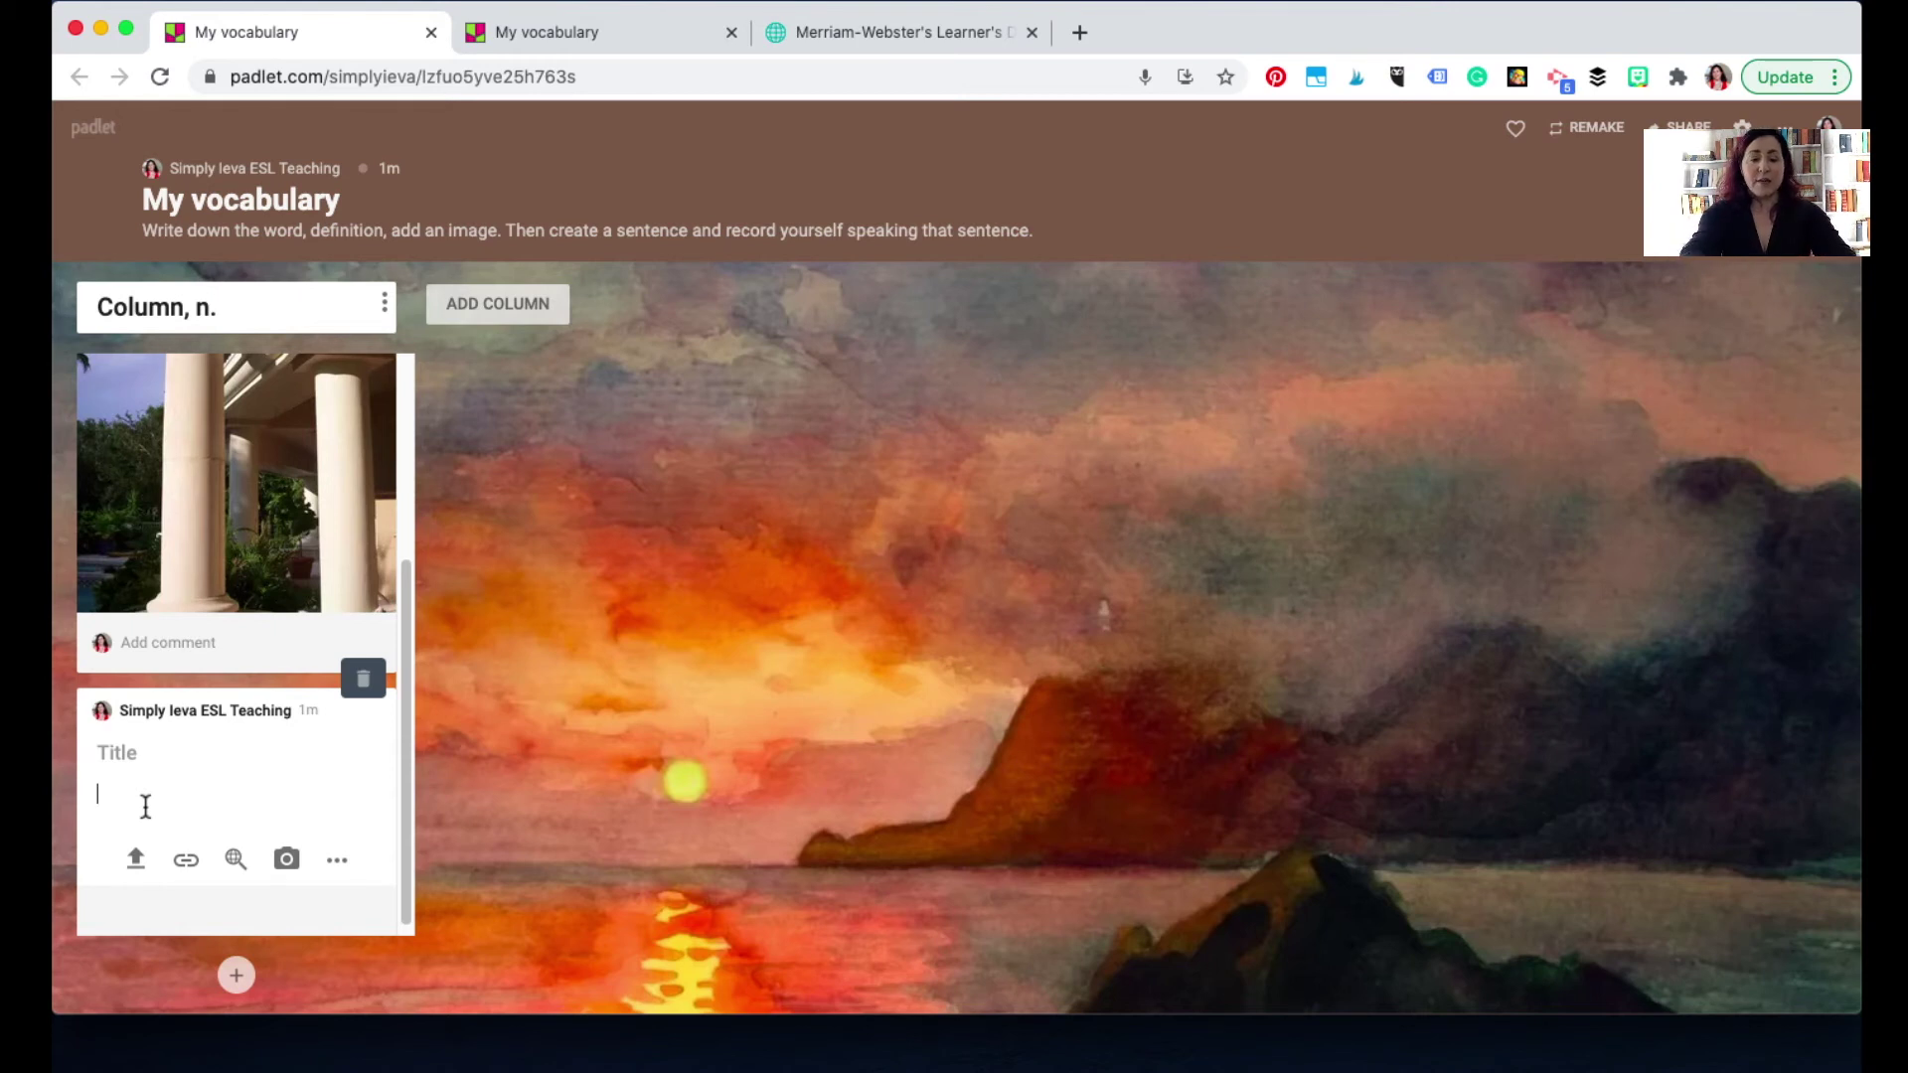
type("M")
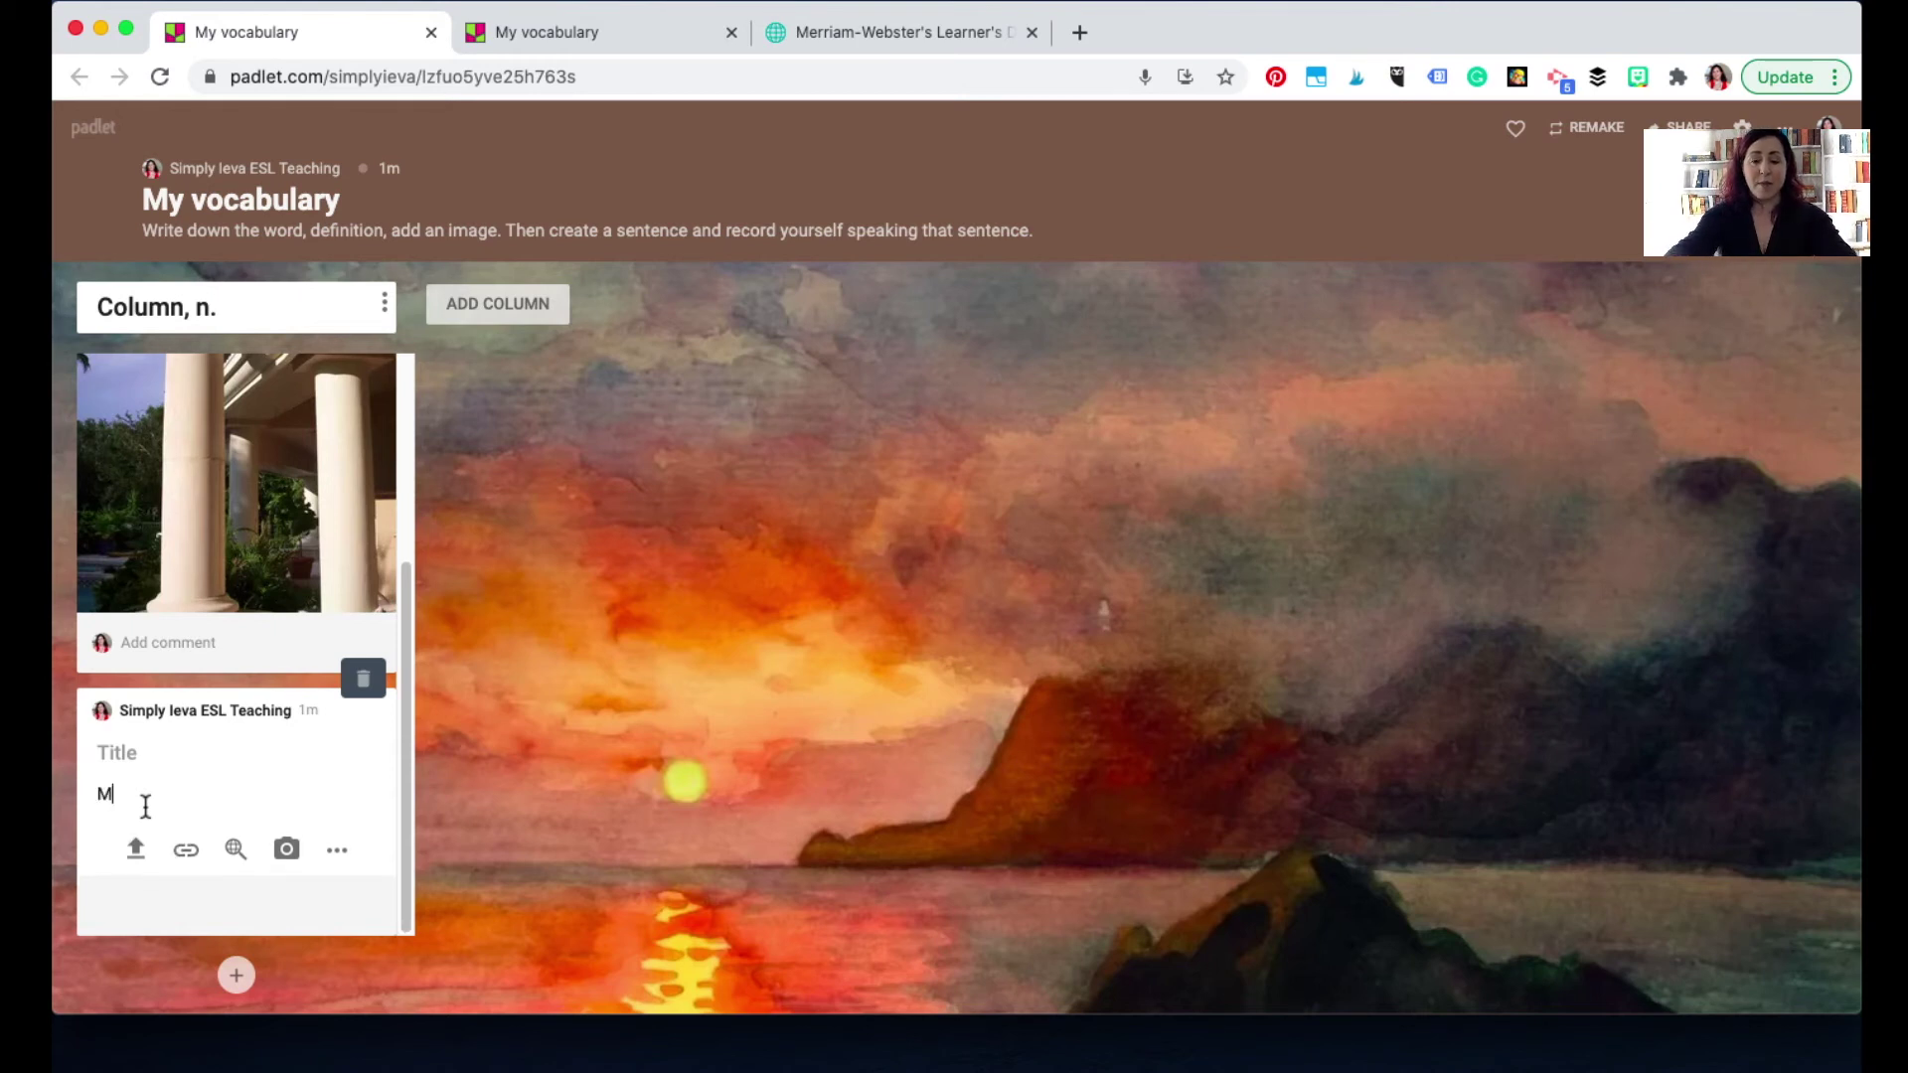
type("any homes in anc")
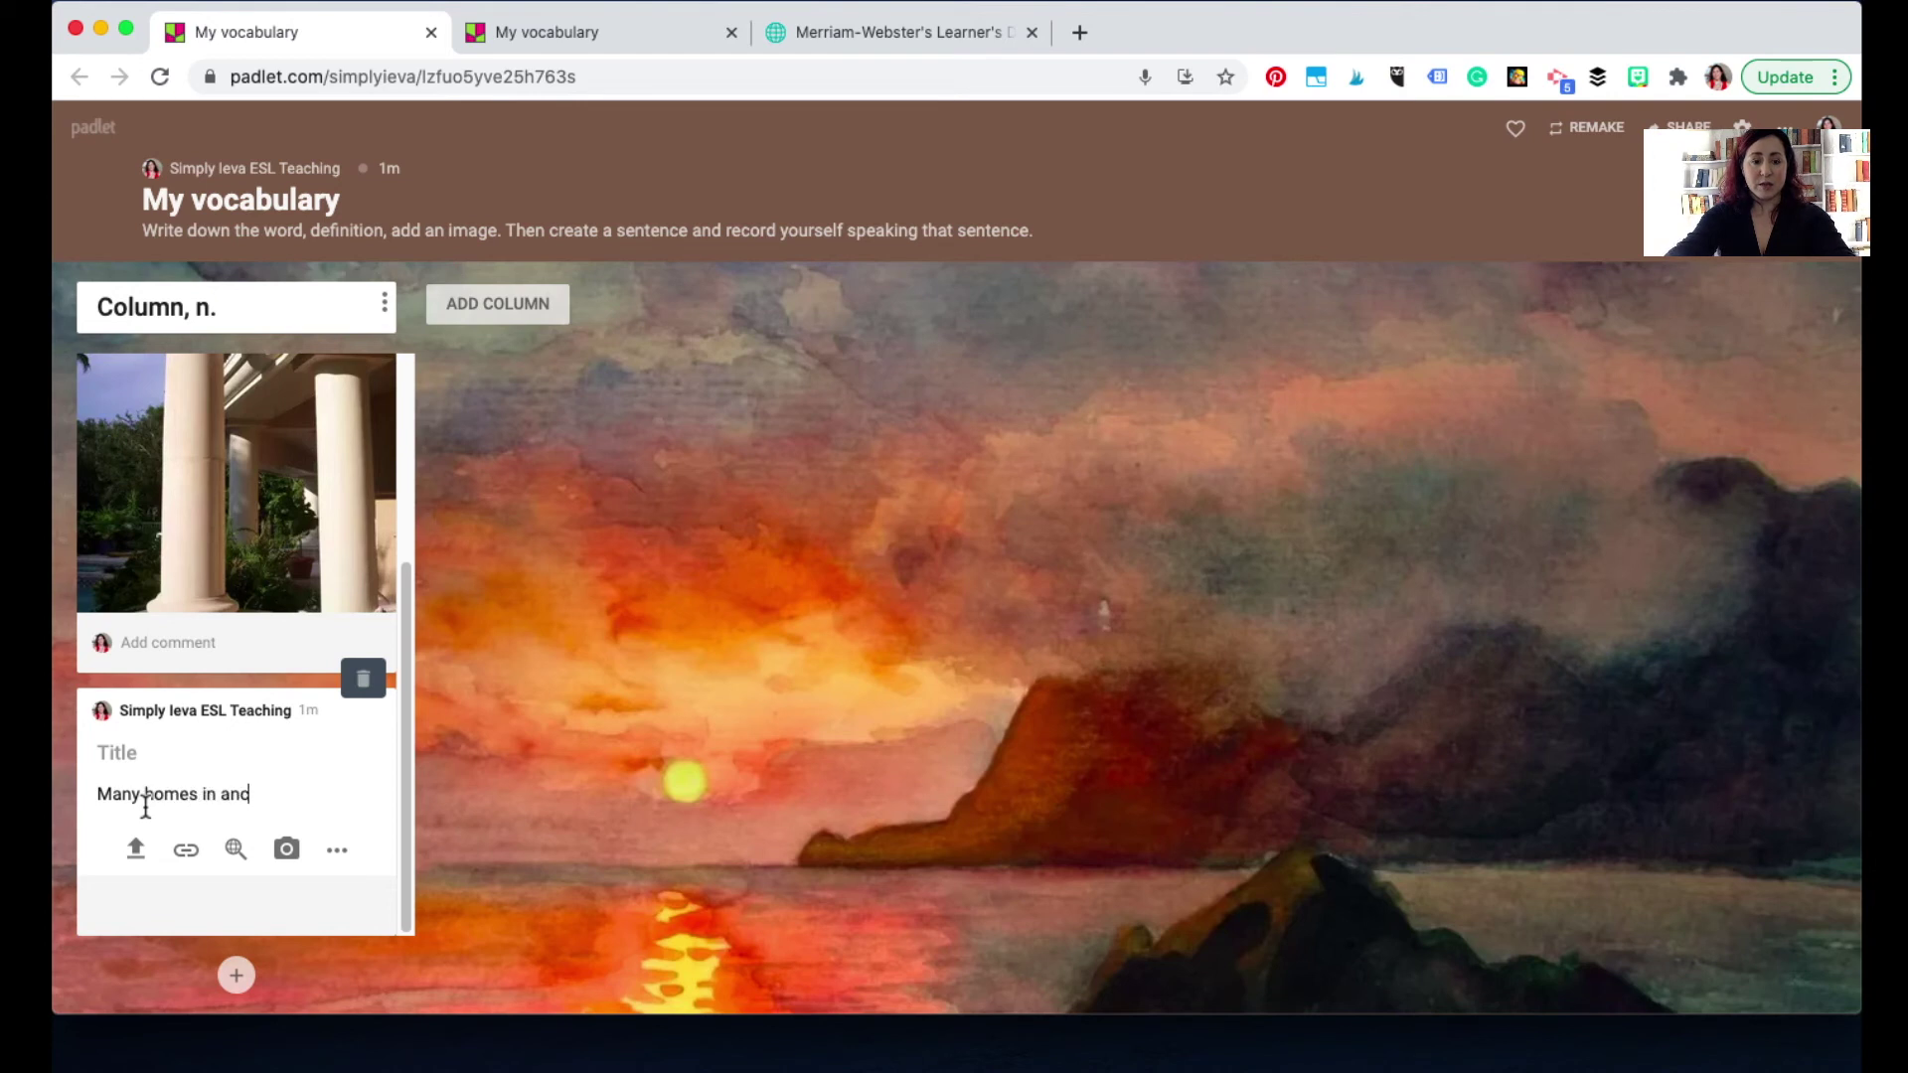
type("ient G")
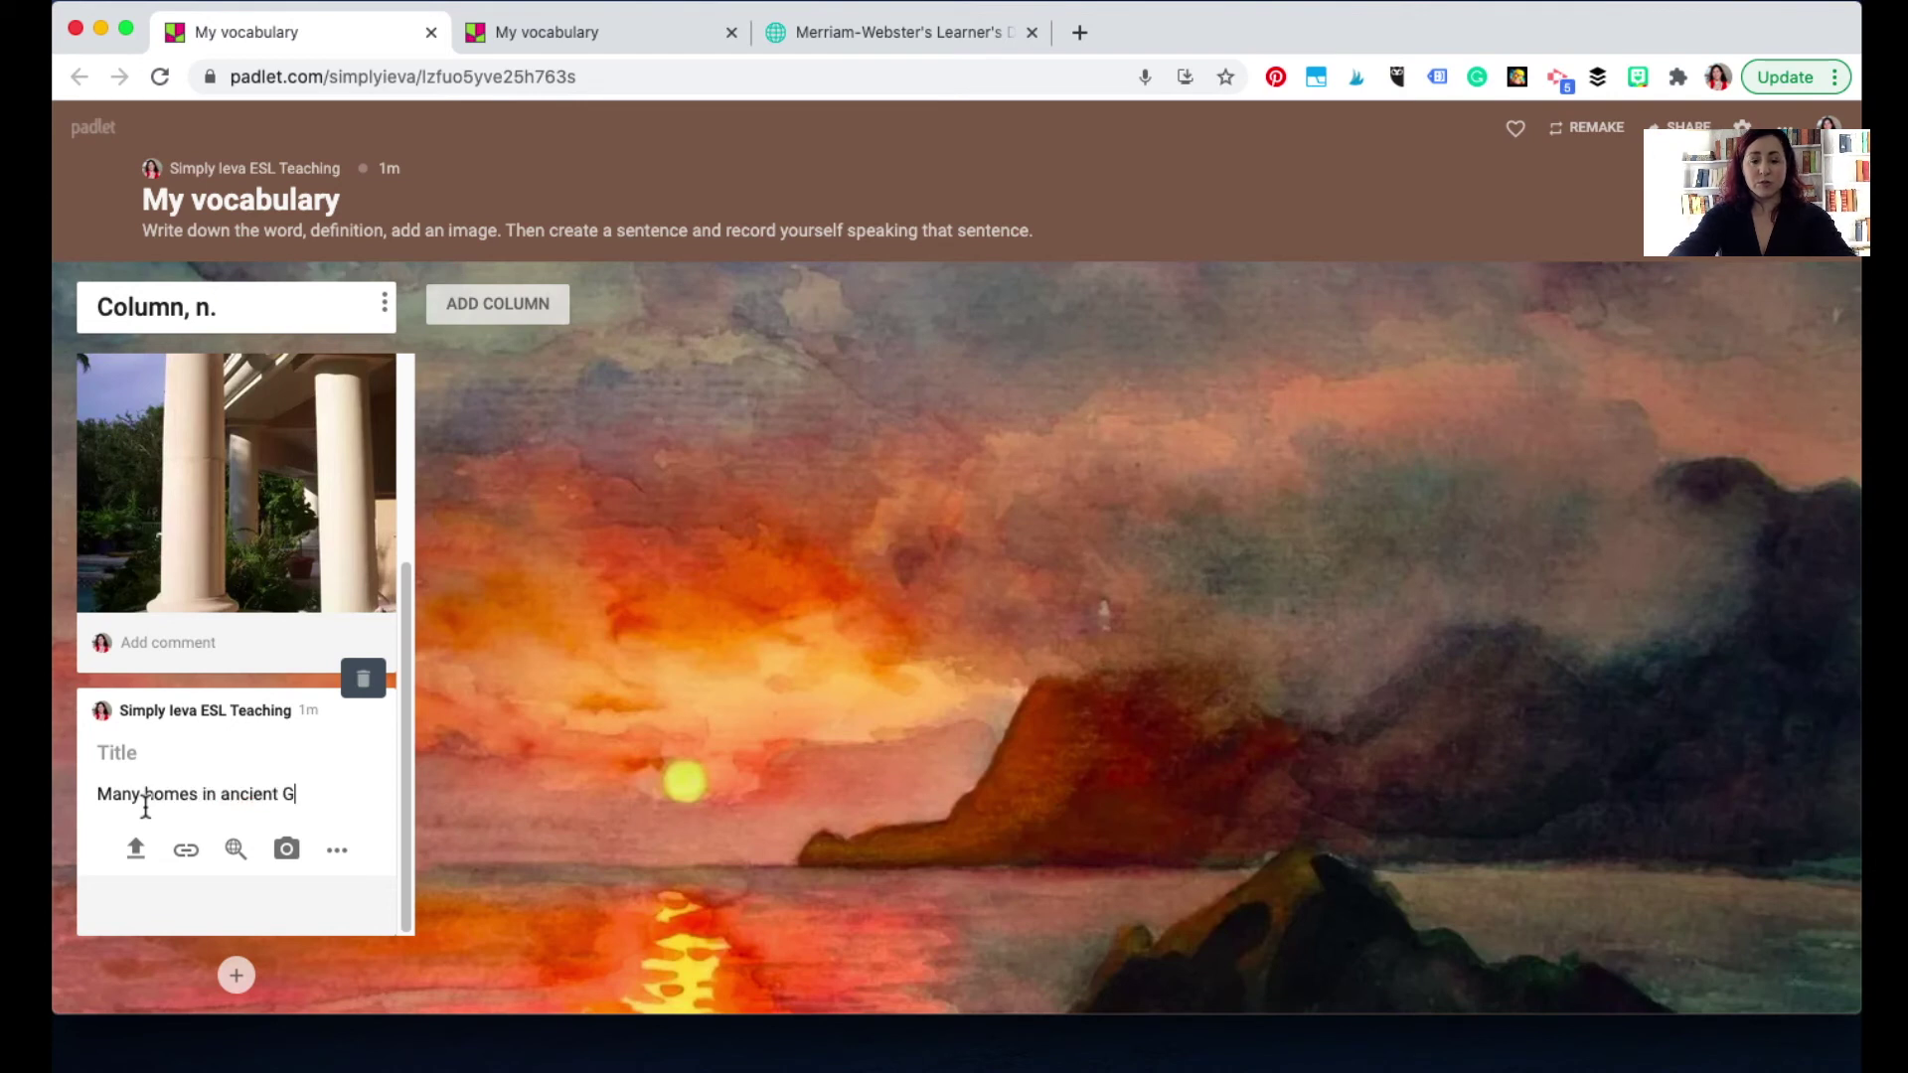
type("reece had columns.")
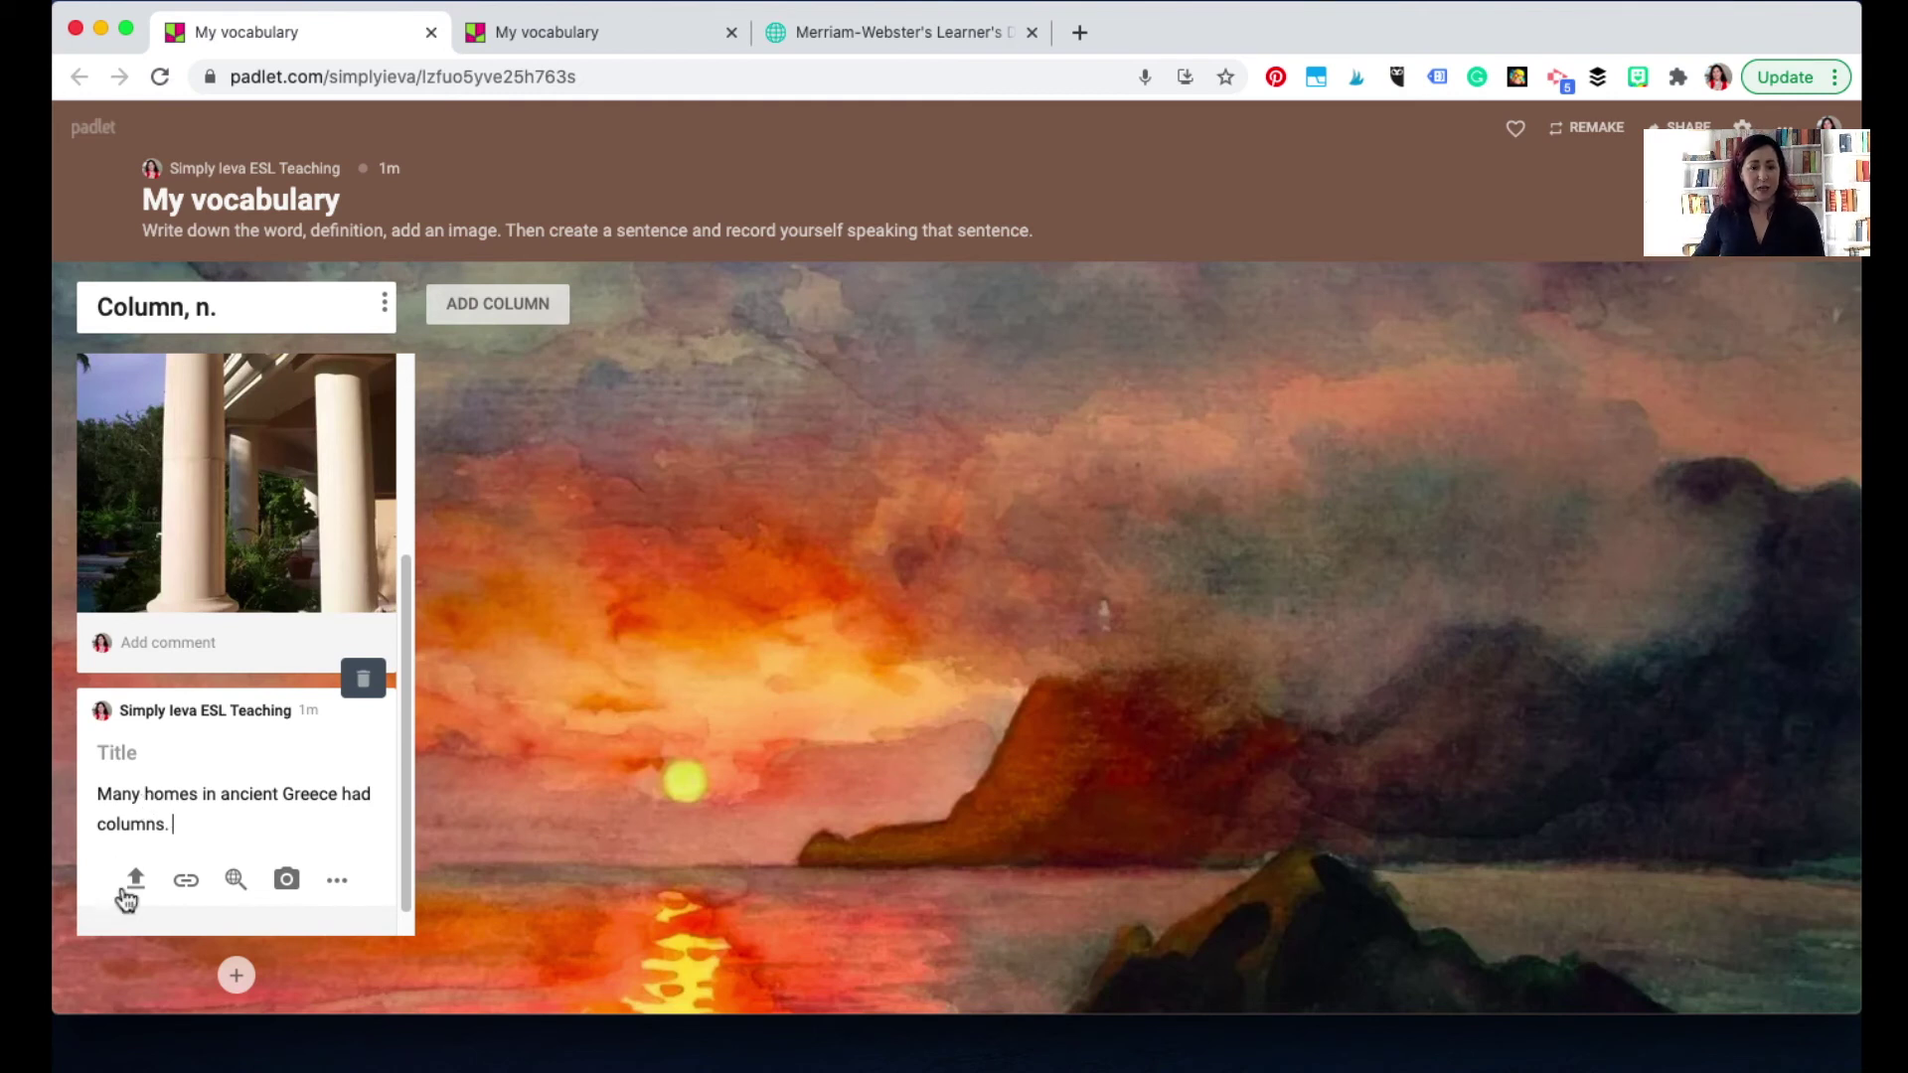
Step: View the voice recording booth for the sentence post, then close it without recording
left_click(337, 883)
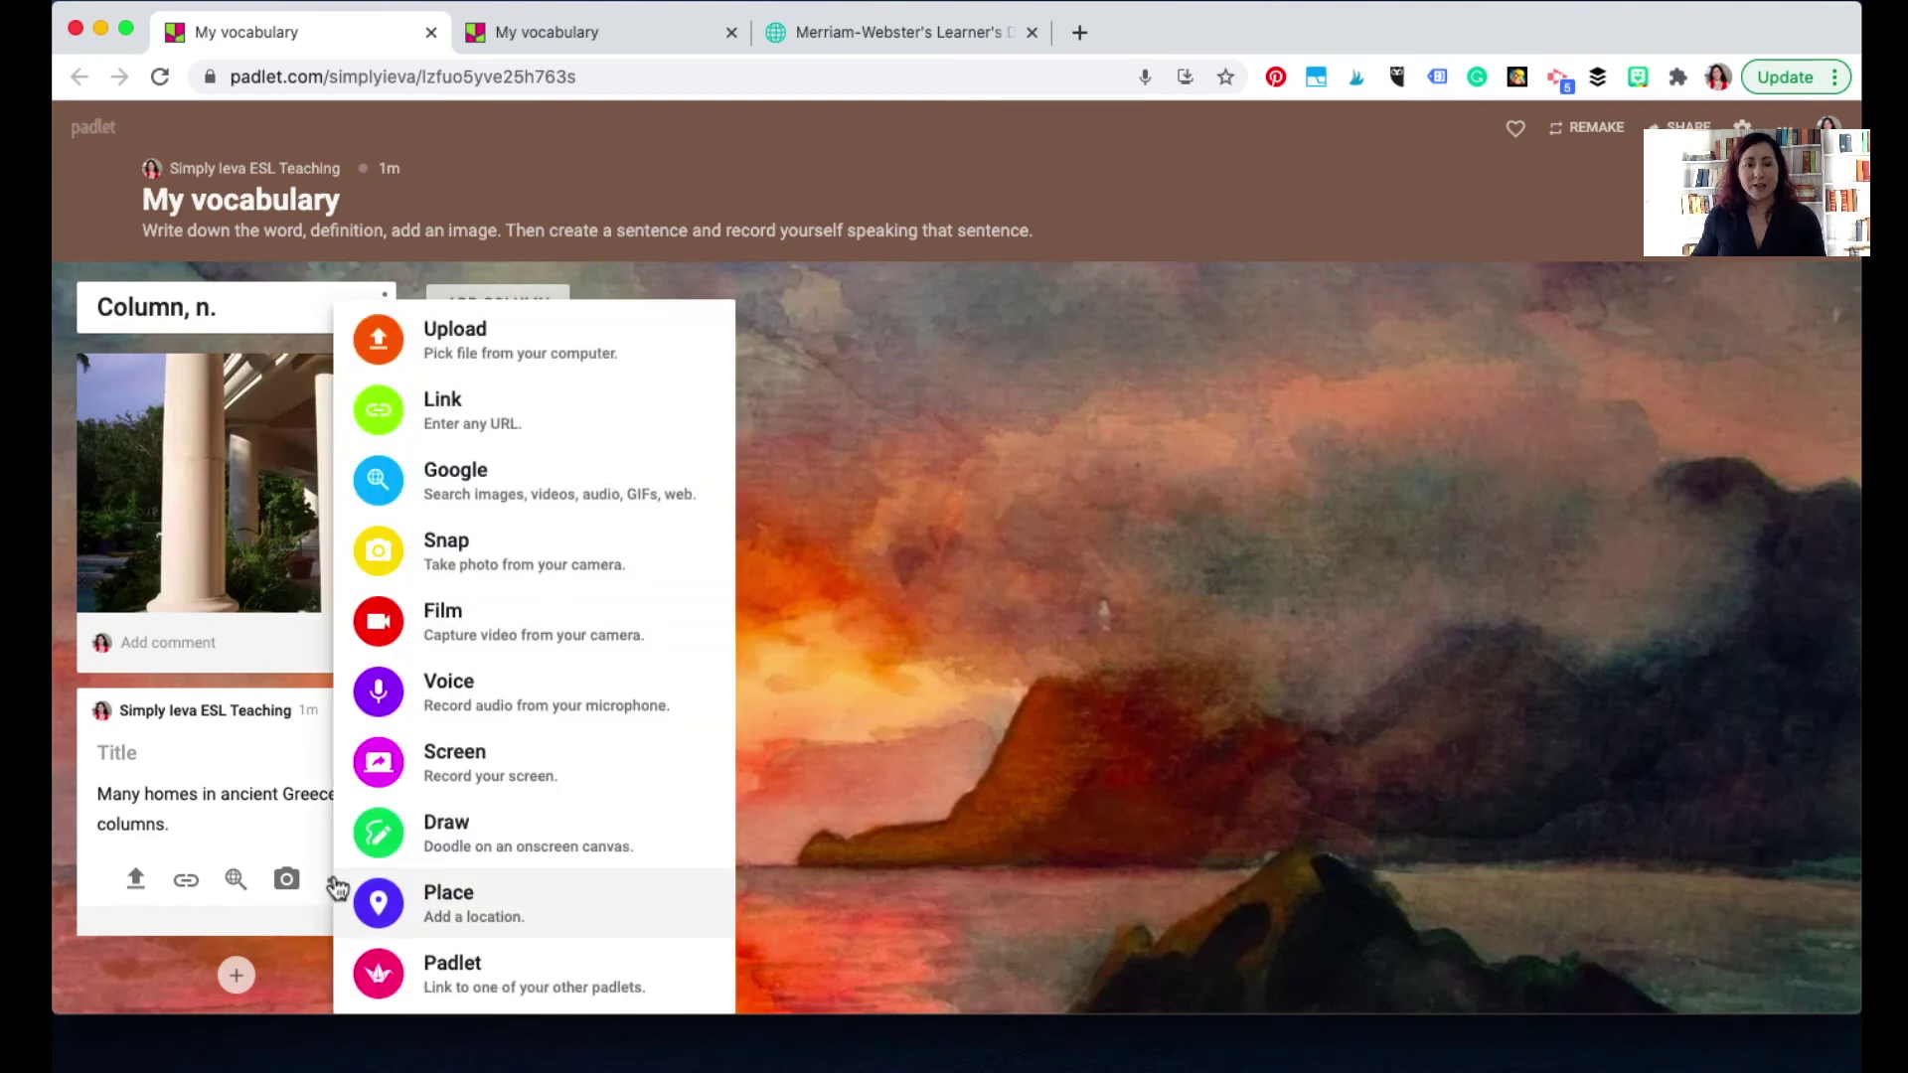
left_click(487, 727)
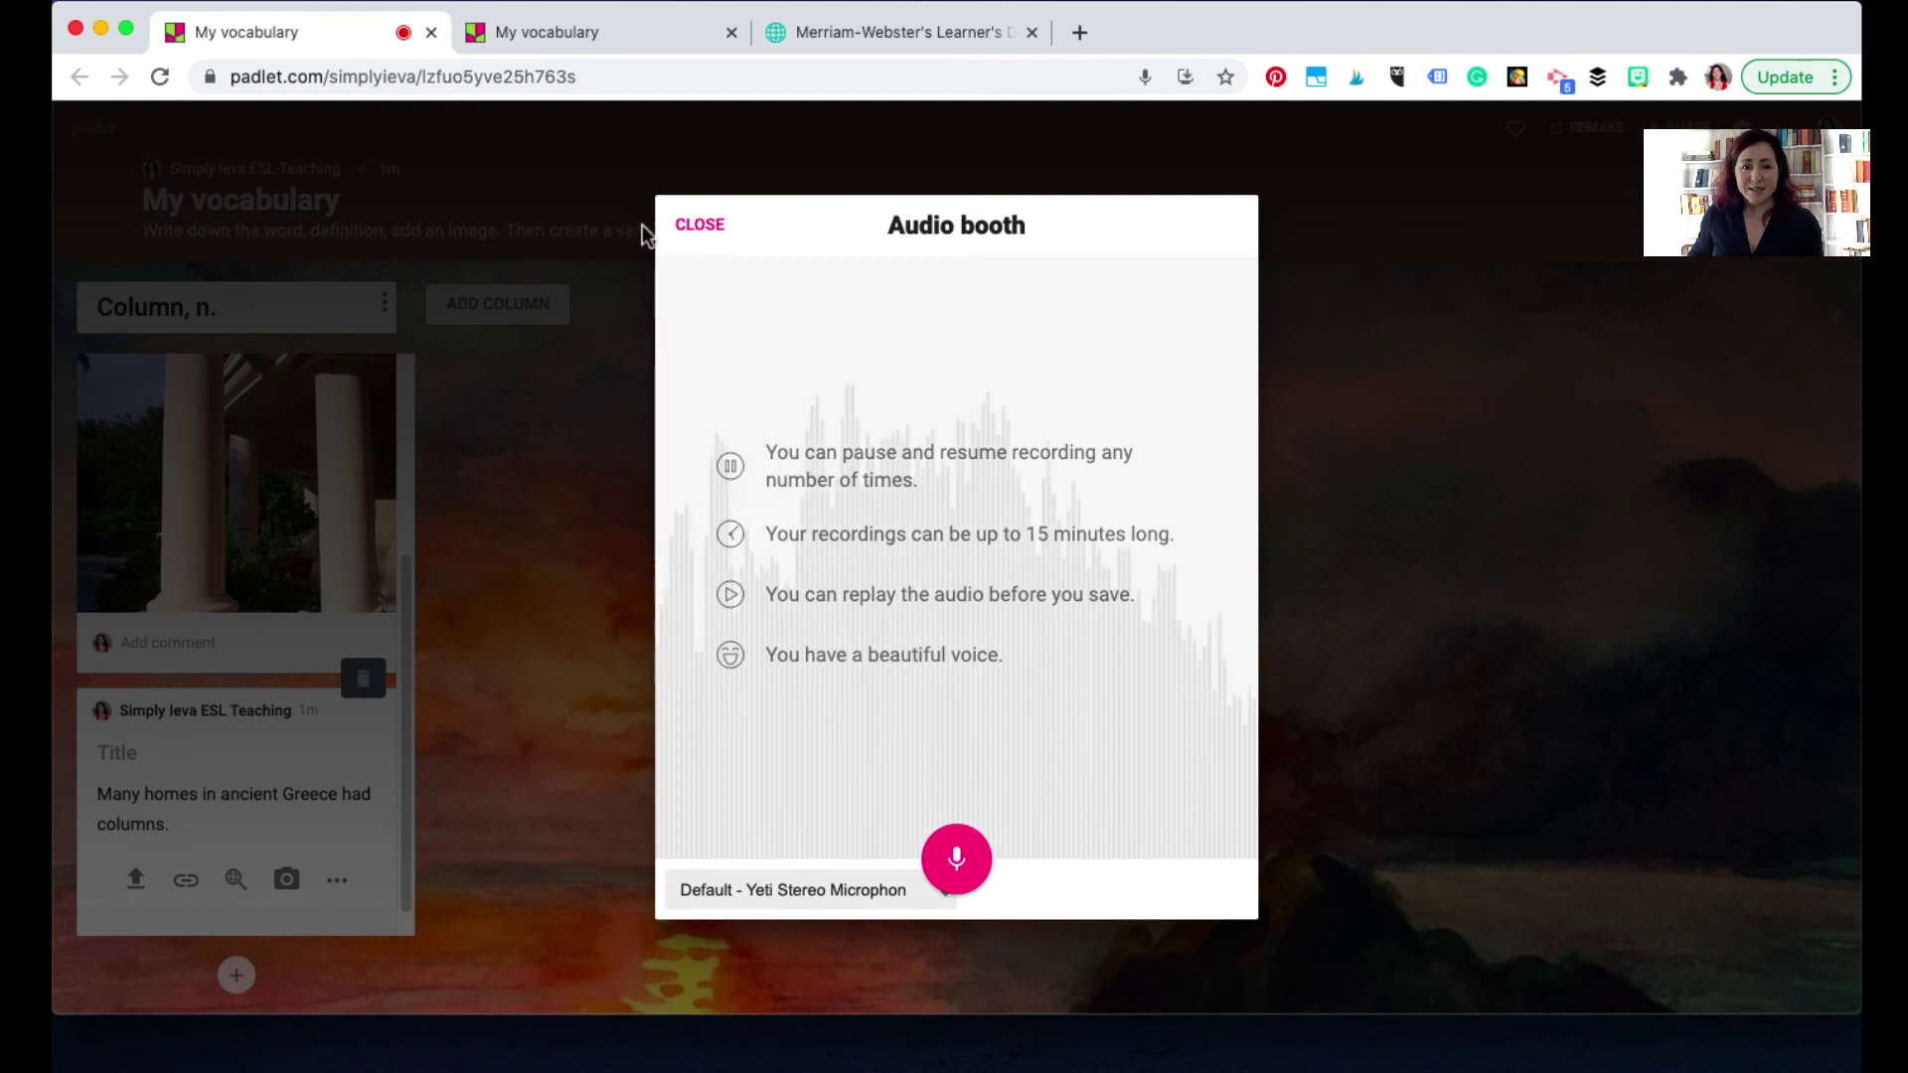
left_click(700, 224)
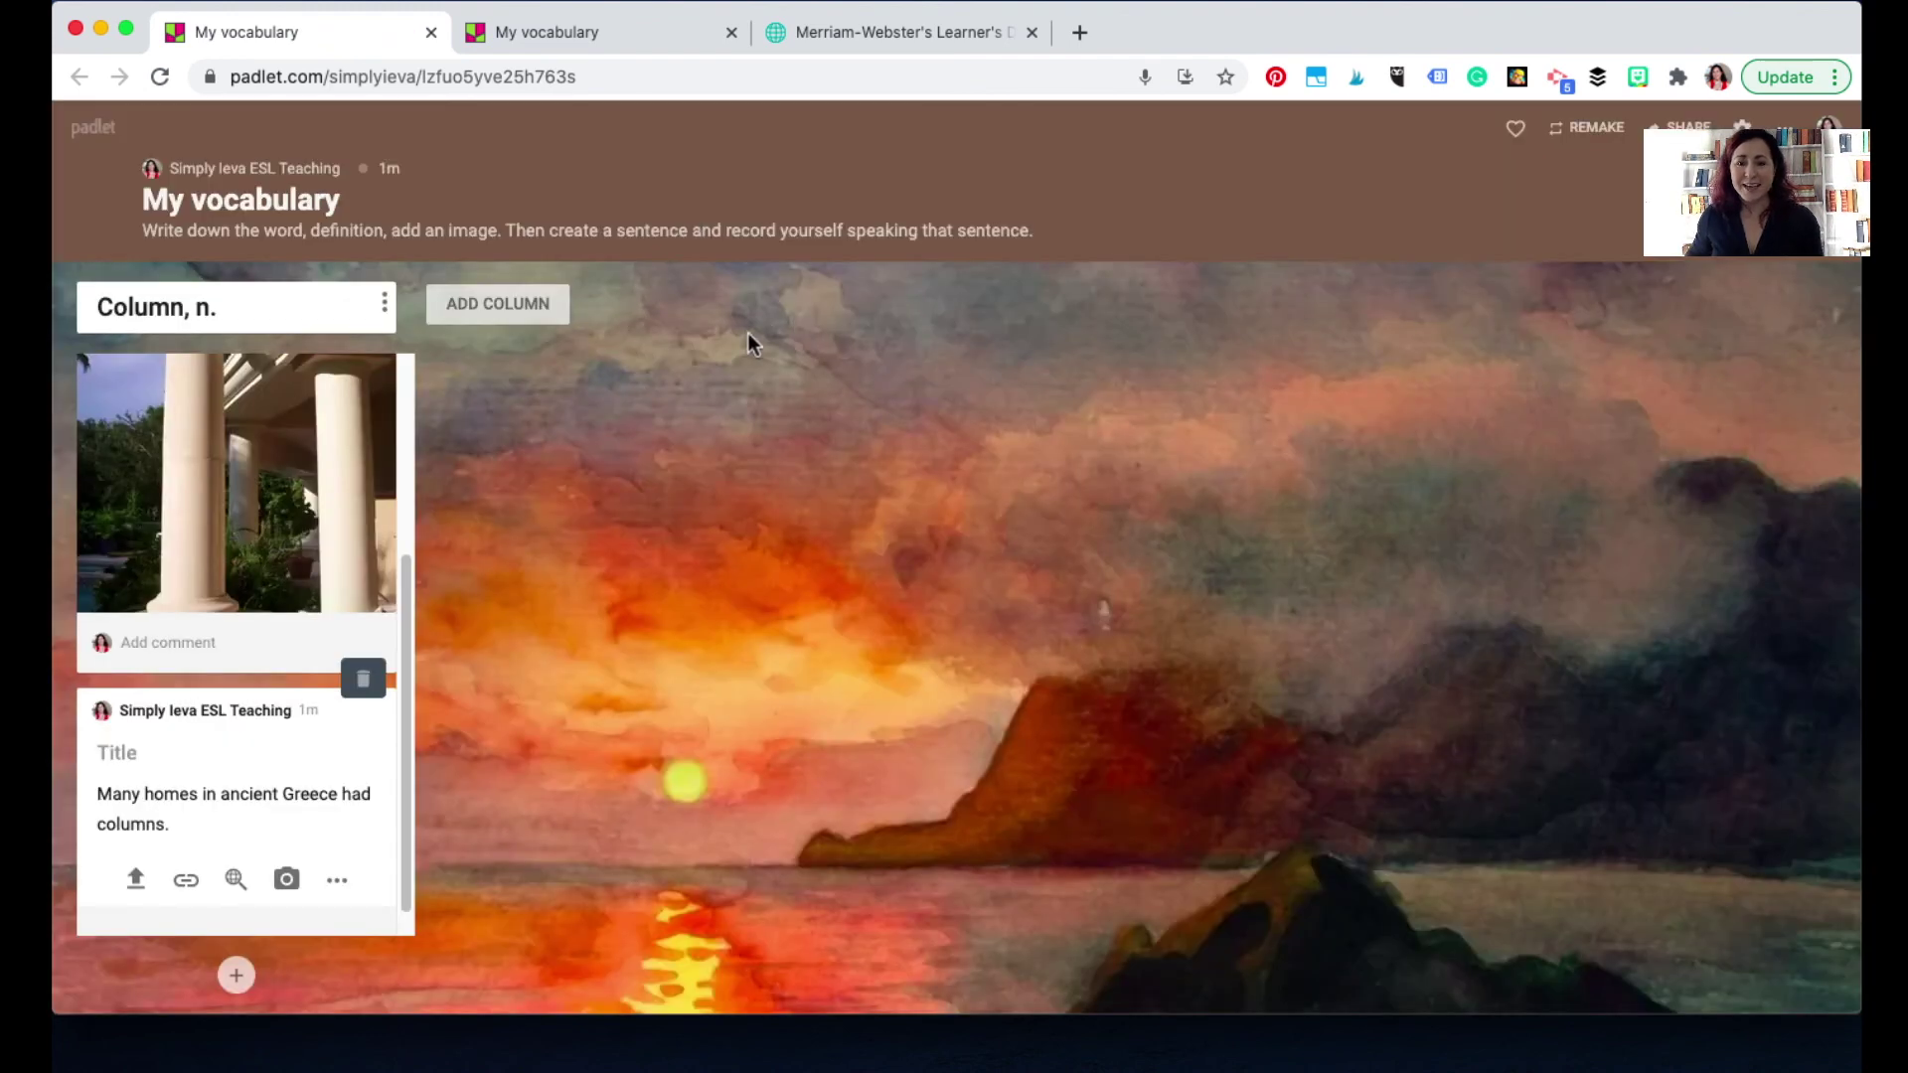